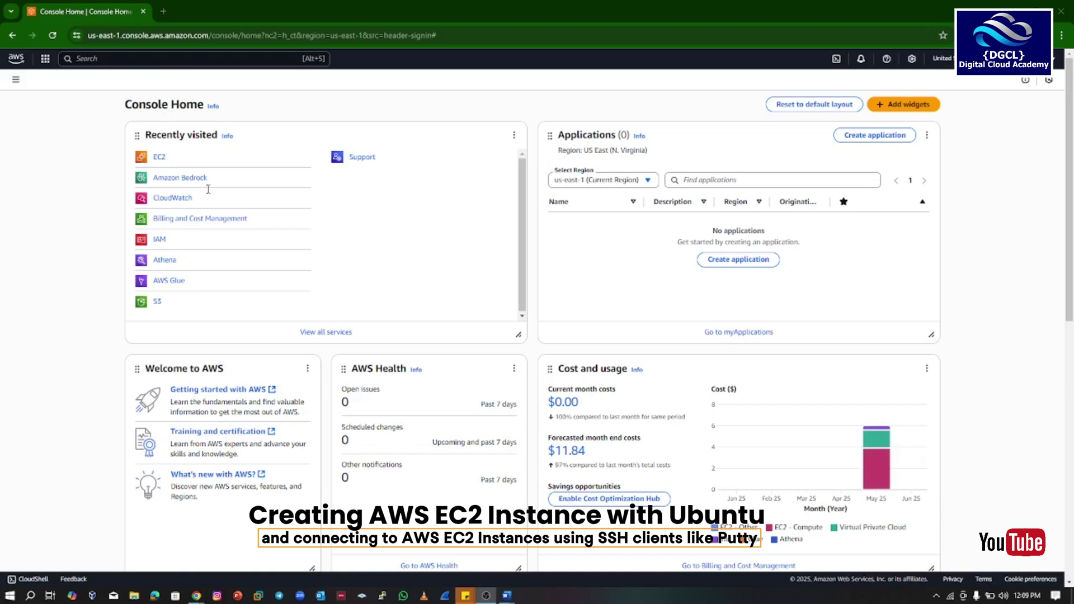
# Find the EC2 service and start launching a new instance from its instances list
pyautogui.click(93, 58)
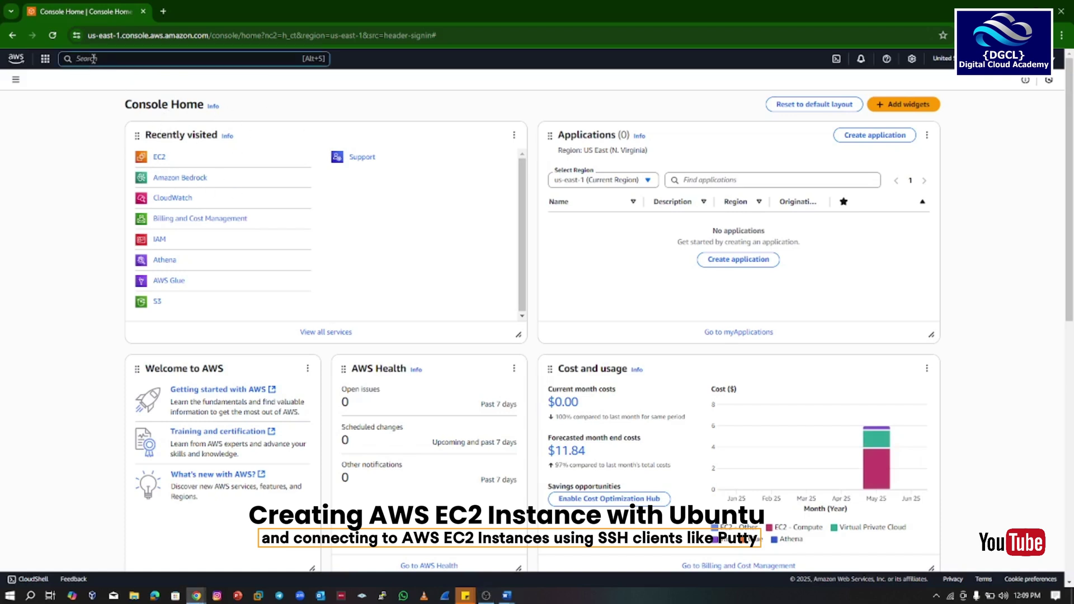
pyautogui.write('EC')
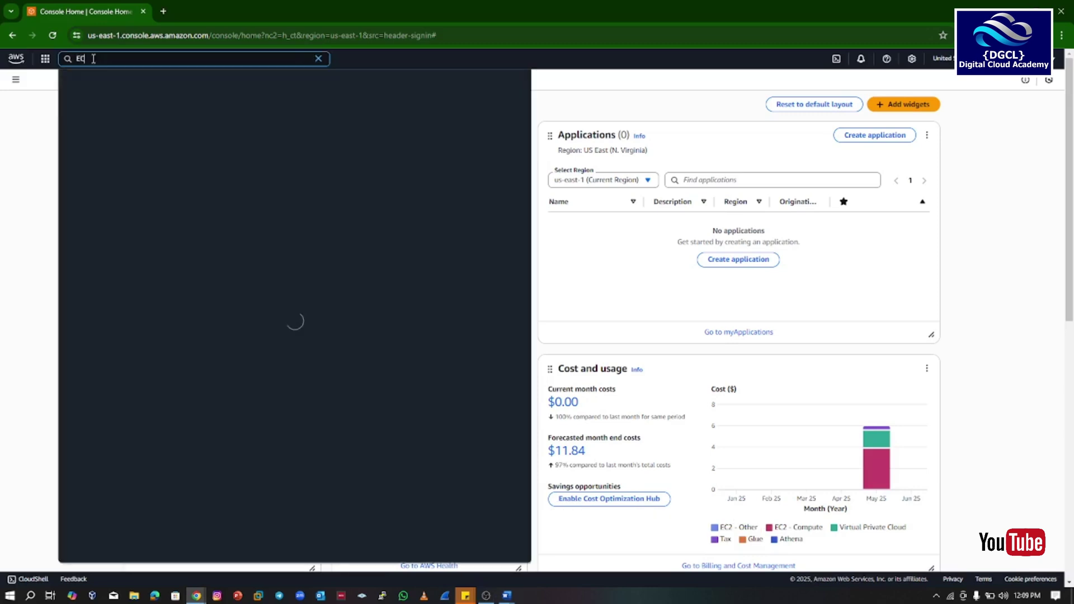
pyautogui.write('2')
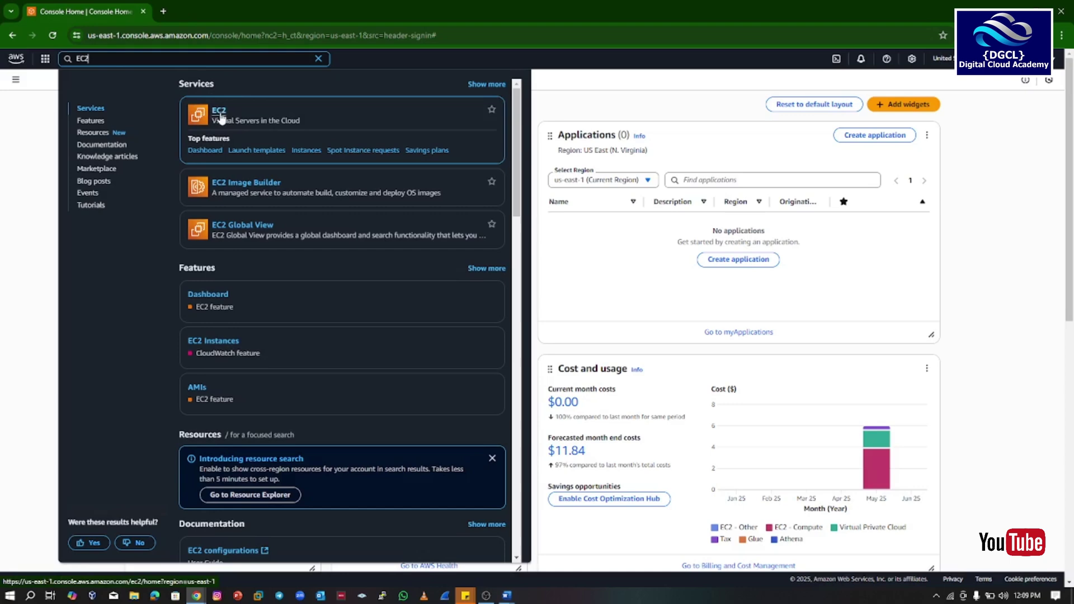
pyautogui.click(219, 111)
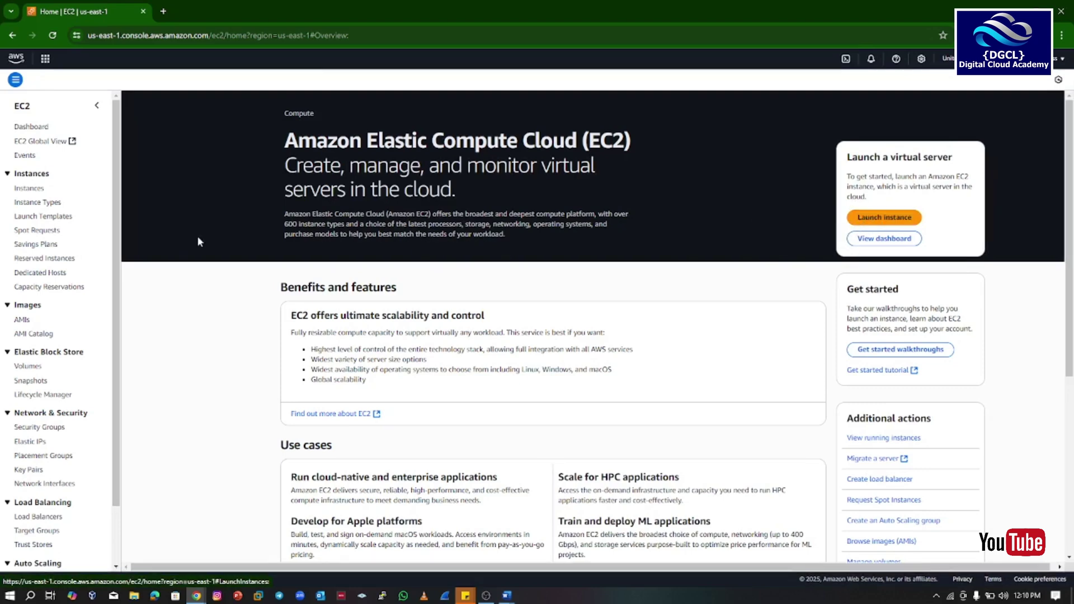
pyautogui.click(30, 191)
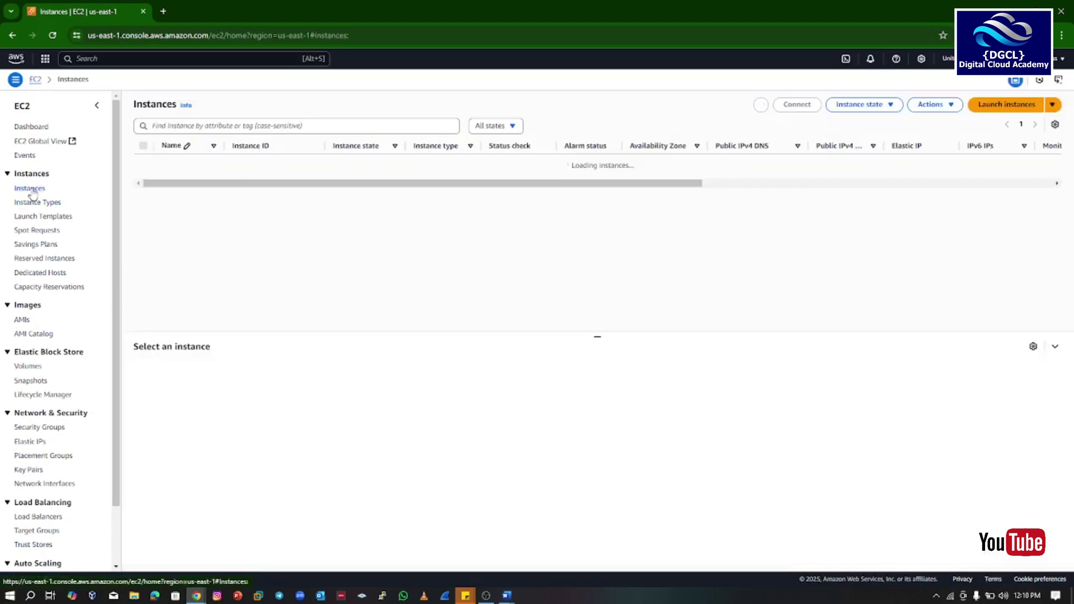
pyautogui.click(998, 106)
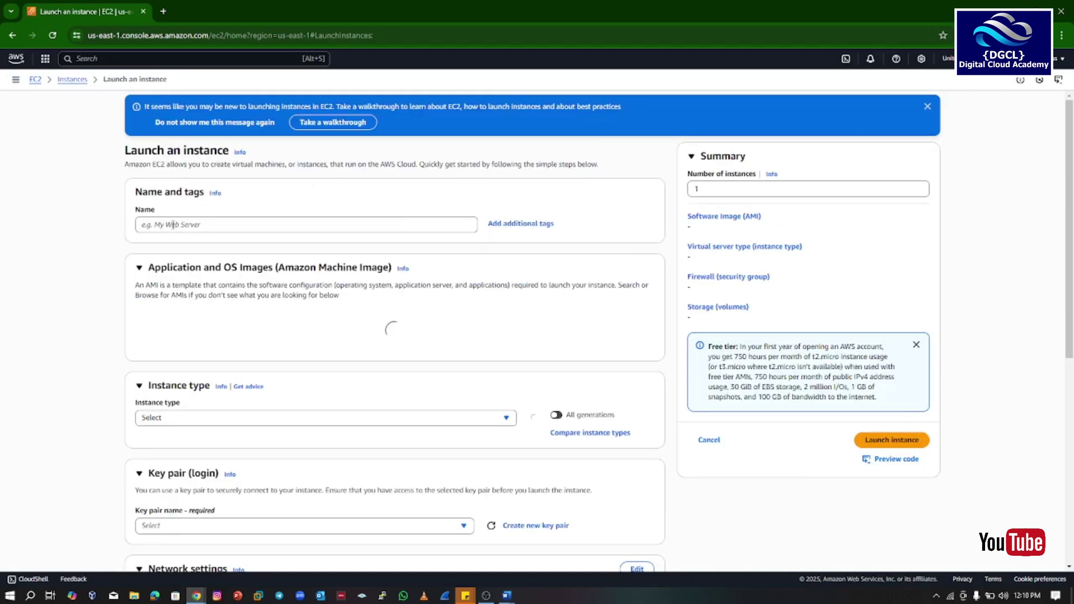
# Name the new instance Instance_One
pyautogui.click(173, 224)
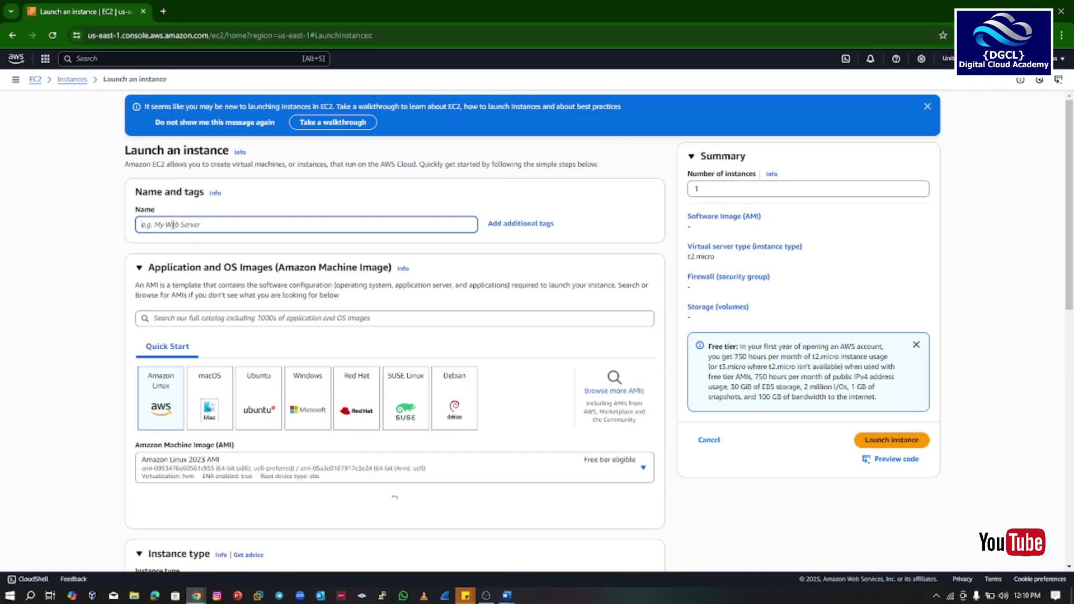
pyautogui.write('Insta')
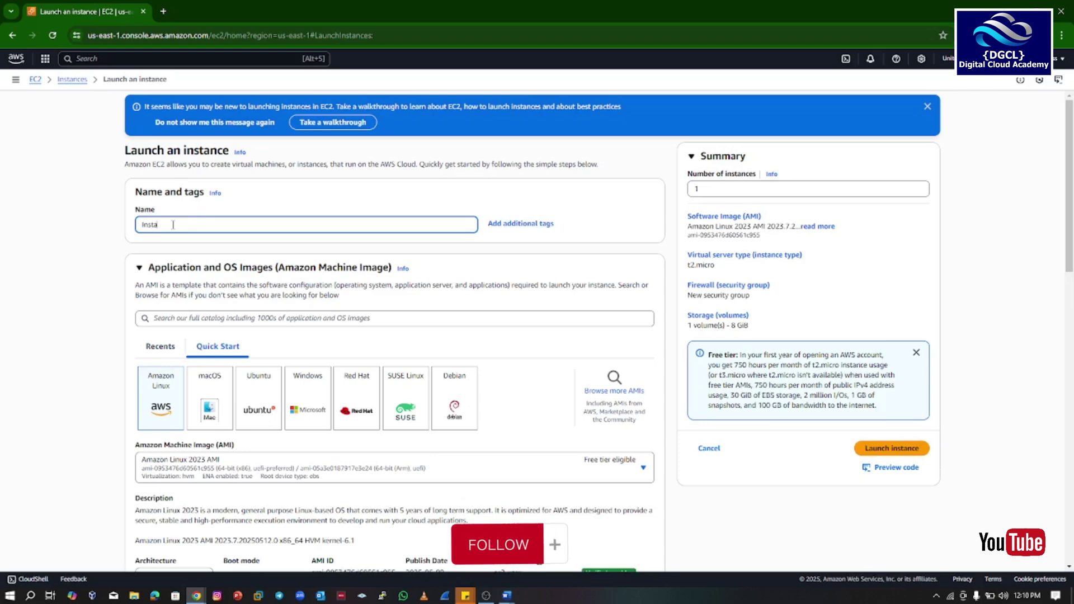
pyautogui.write('nce_ One')
# Choose Ubuntu as the operating system image for the instance, using Ubuntu Server 24.04 LTS (HVM), SSD Volume Type
pyautogui.scroll(-1, 192, 252)
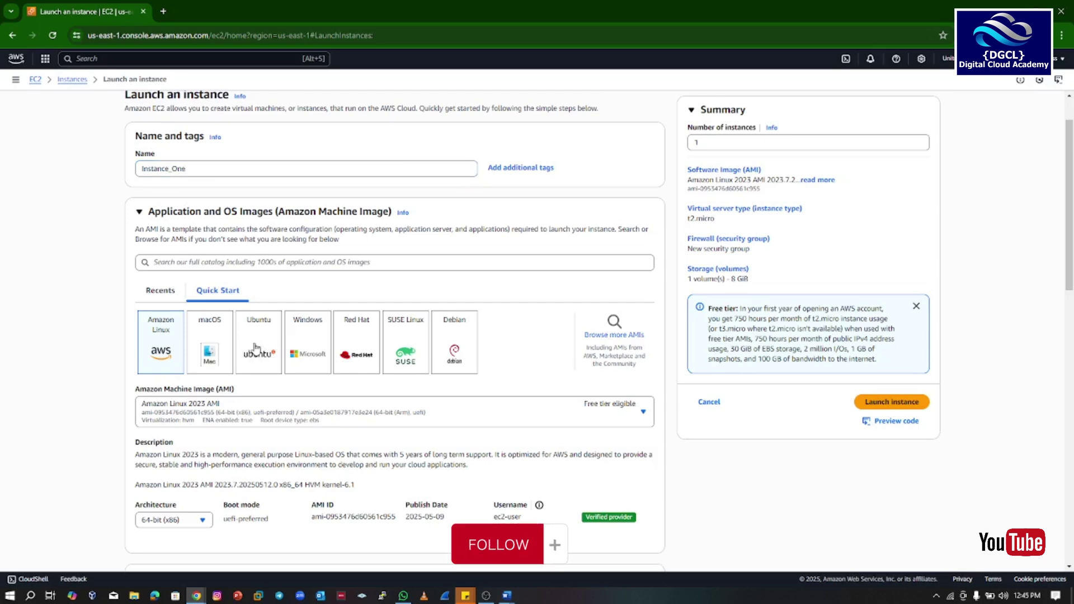
pyautogui.click(255, 349)
pyautogui.scroll(-1, 257, 353)
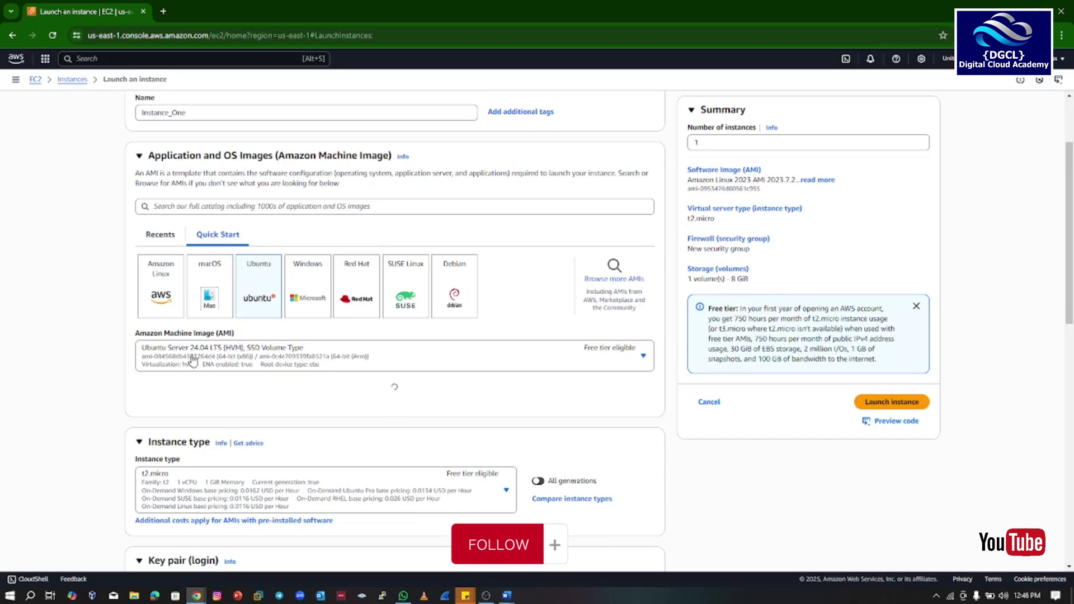
pyautogui.scroll(-2, 568, 363)
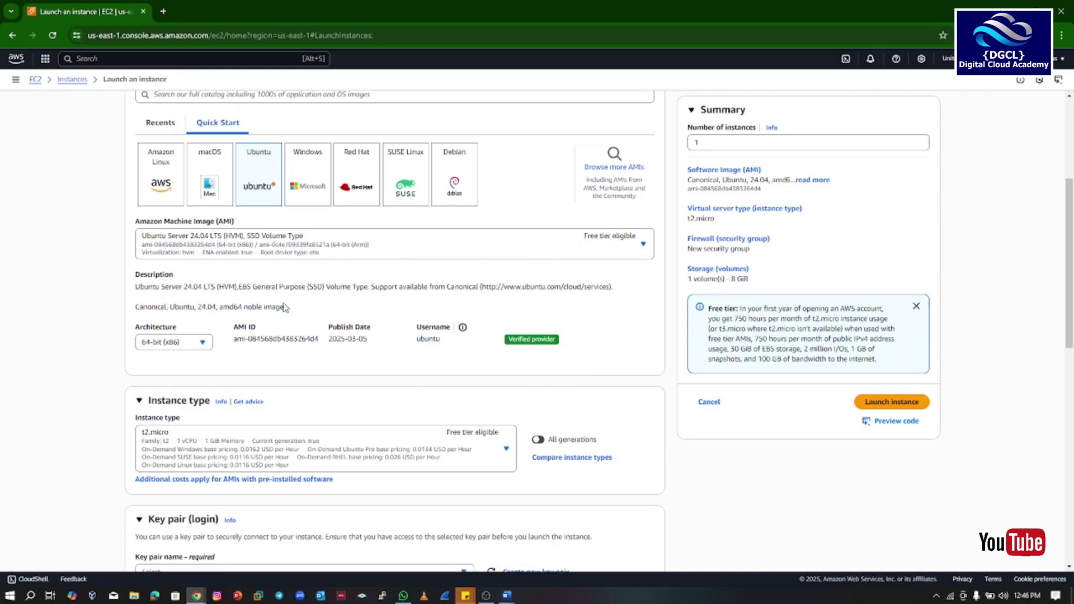
# Look through the available instance types and keep t2.micro
pyautogui.scroll(-2, 187, 332)
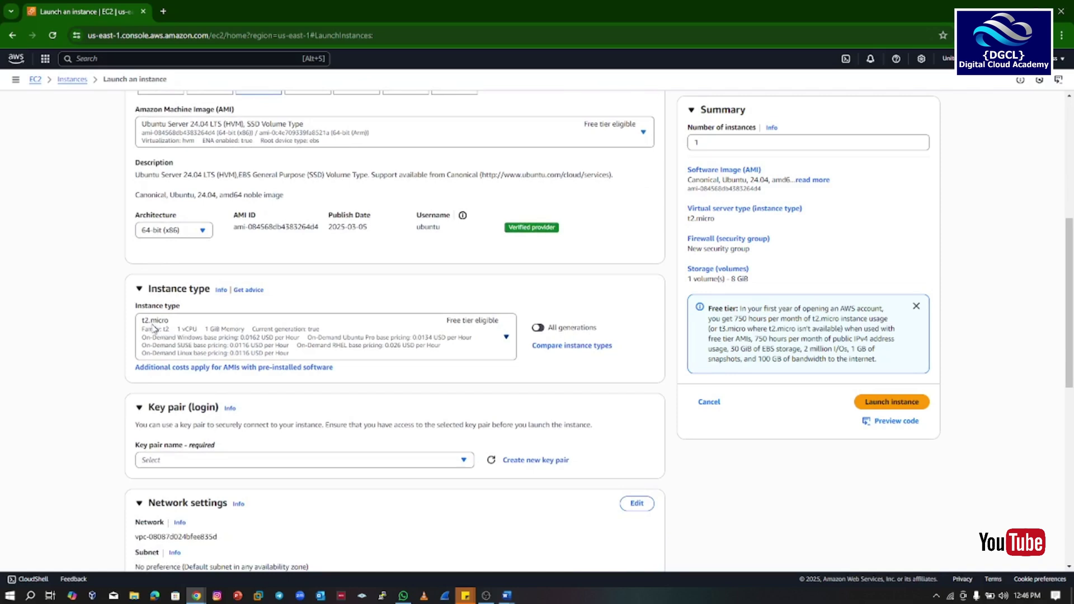
pyautogui.click(372, 333)
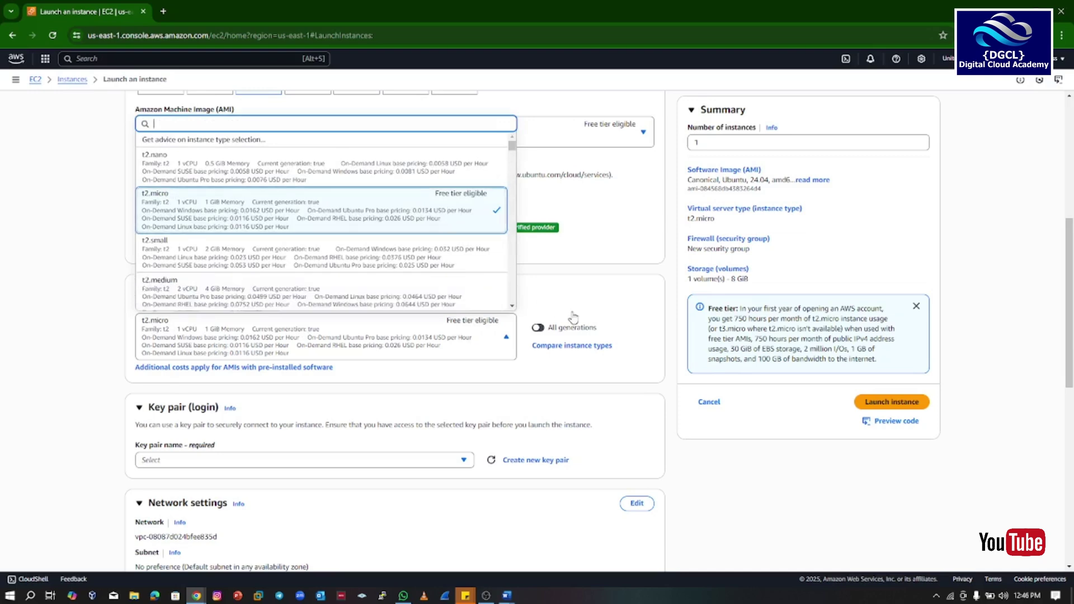
pyautogui.click(641, 305)
# Create an RSA key pair named First_key with the .ppk private key format for logging in to the instance
pyautogui.scroll(-1, 617, 370)
pyautogui.scroll(-2, 616, 370)
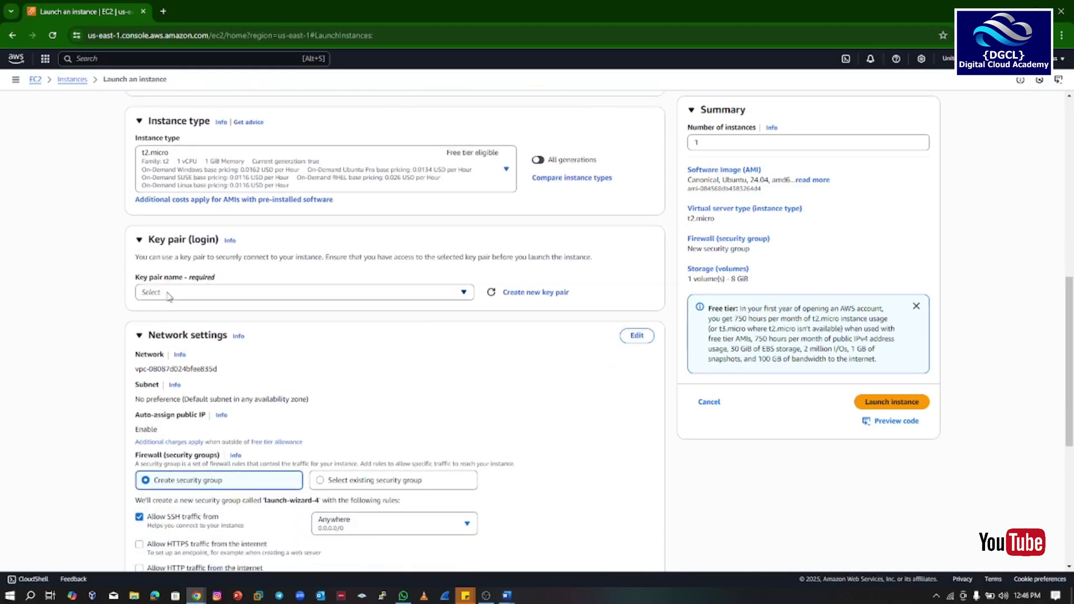
pyautogui.click(226, 297)
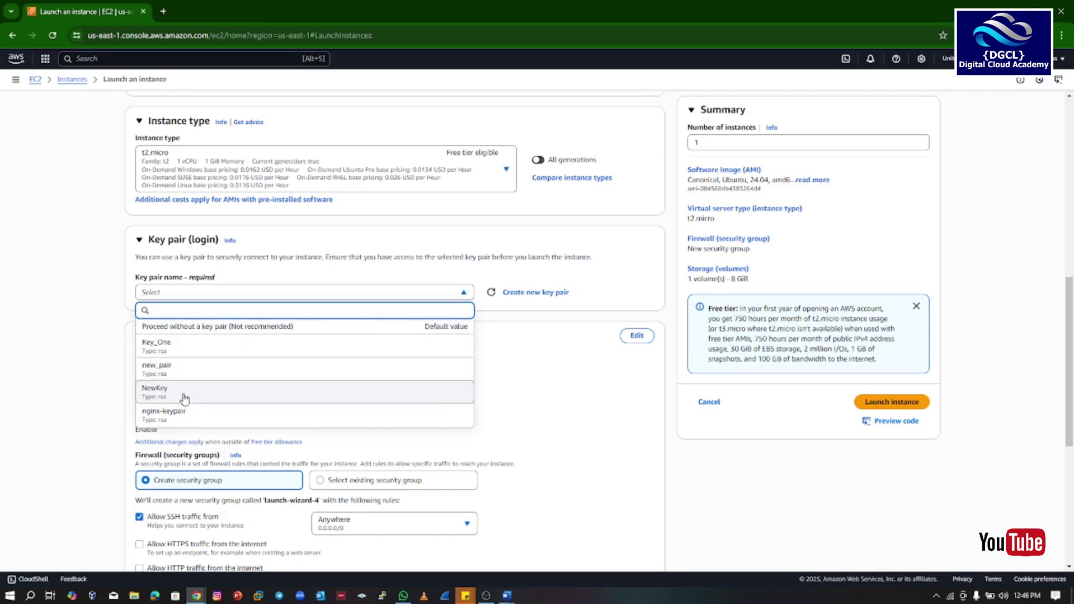
pyautogui.click(192, 293)
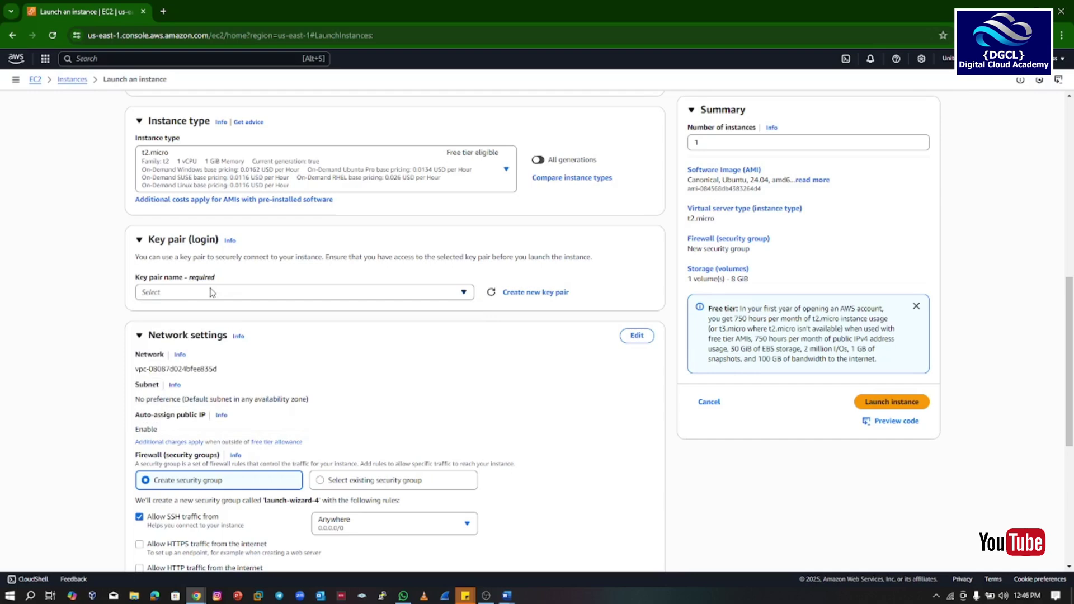
pyautogui.click(526, 296)
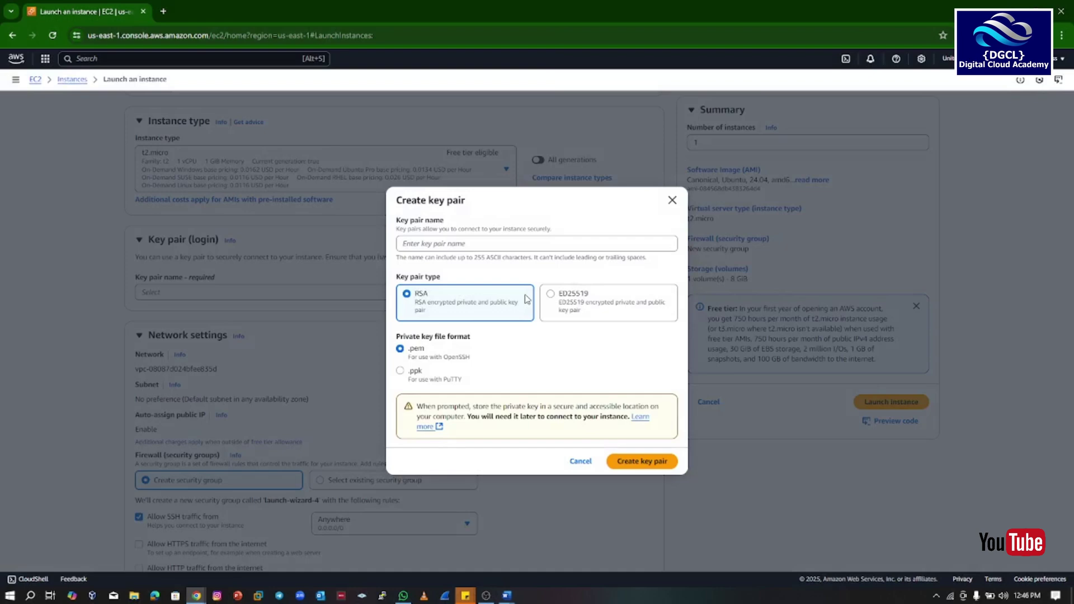
pyautogui.click(449, 244)
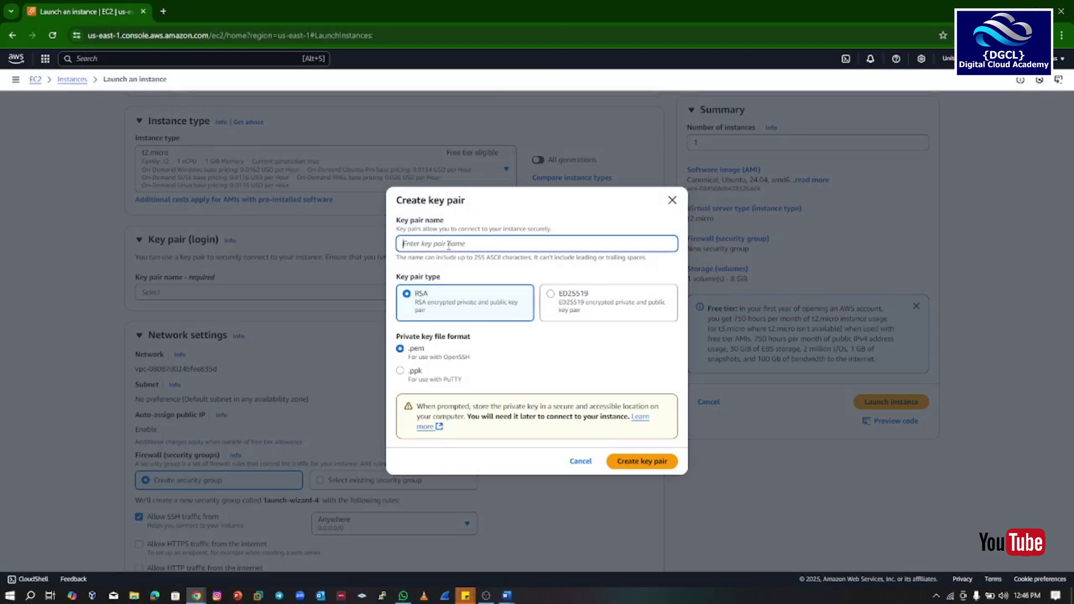
pyautogui.write('First_key')
pyautogui.click(400, 371)
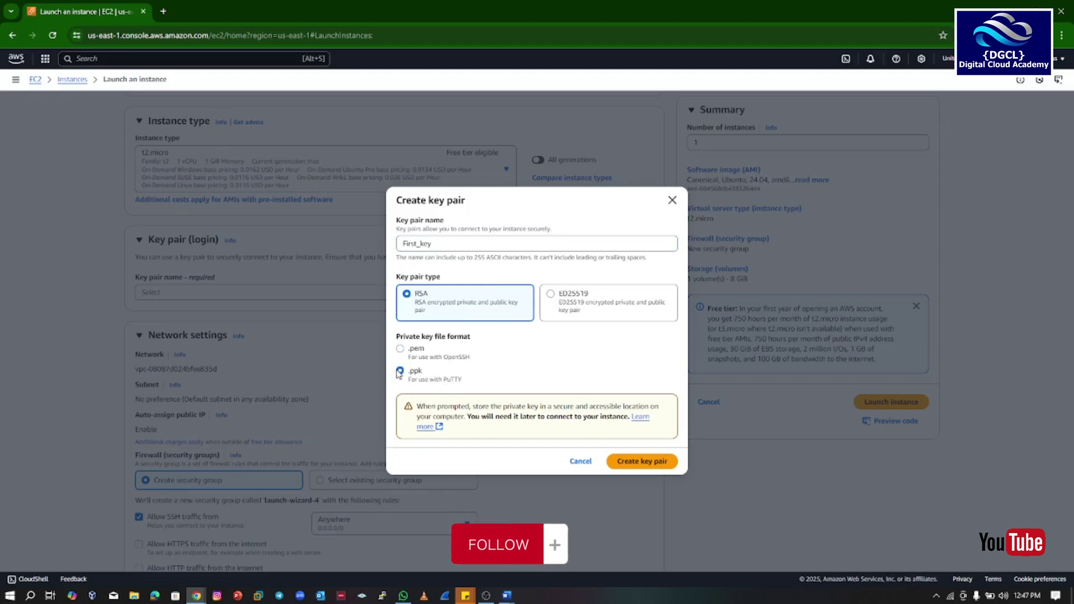
pyautogui.click(642, 462)
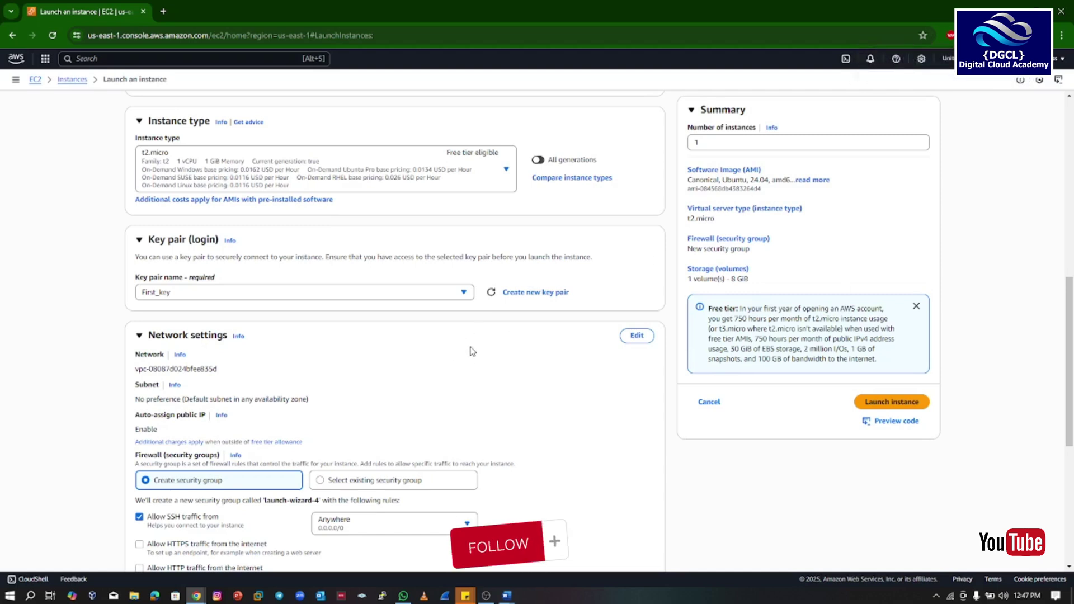
# Set the number of instances to 2 and launch them with the default network and storage settings
pyautogui.scroll(-2, 469, 351)
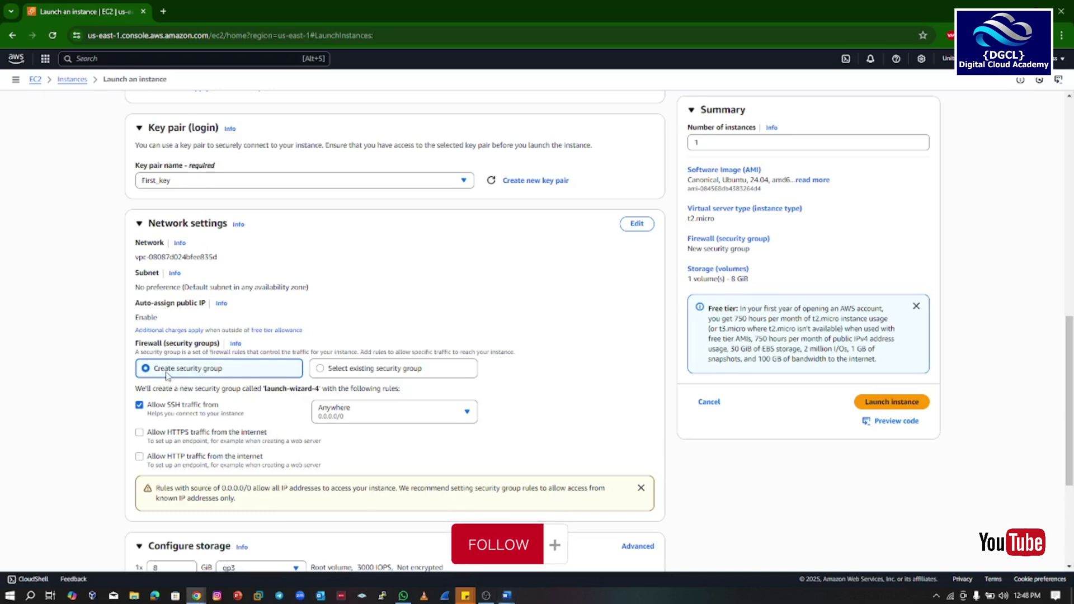
pyautogui.scroll(-4, 509, 411)
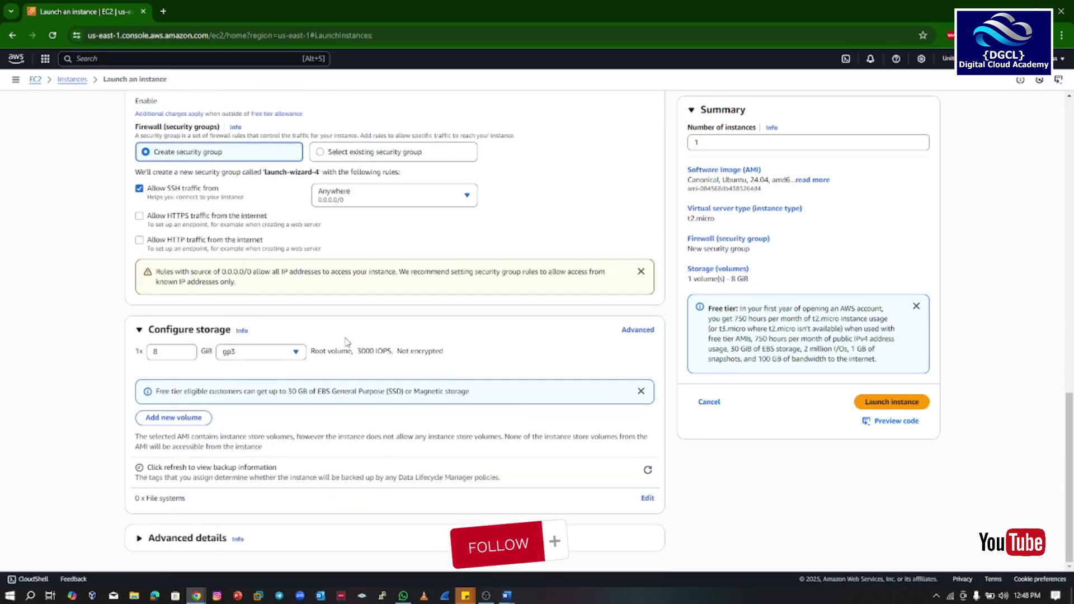
pyautogui.scroll(3, 358, 335)
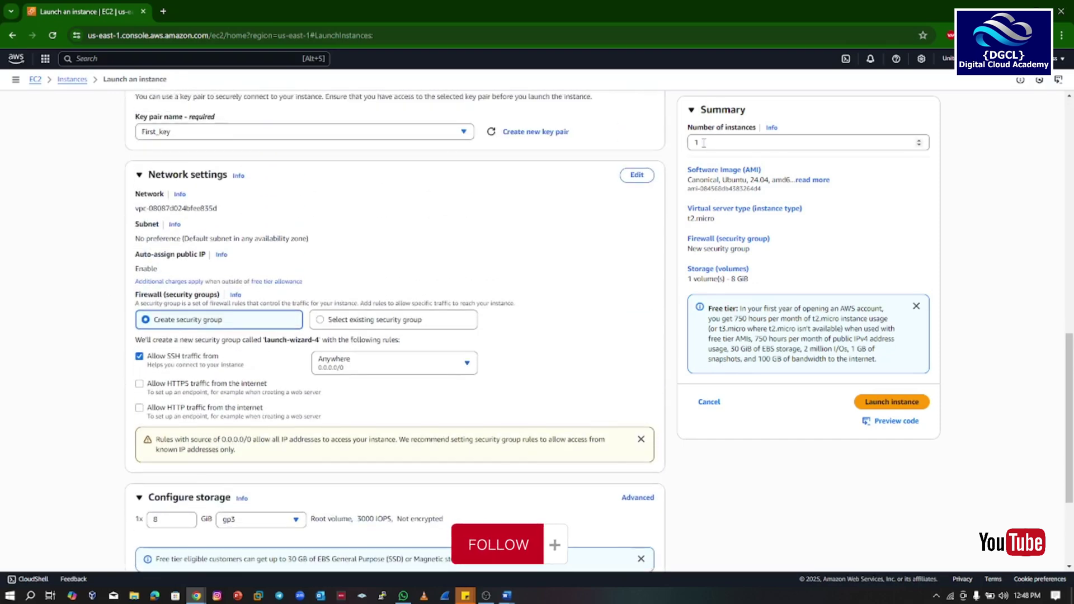
pyautogui.click(854, 148)
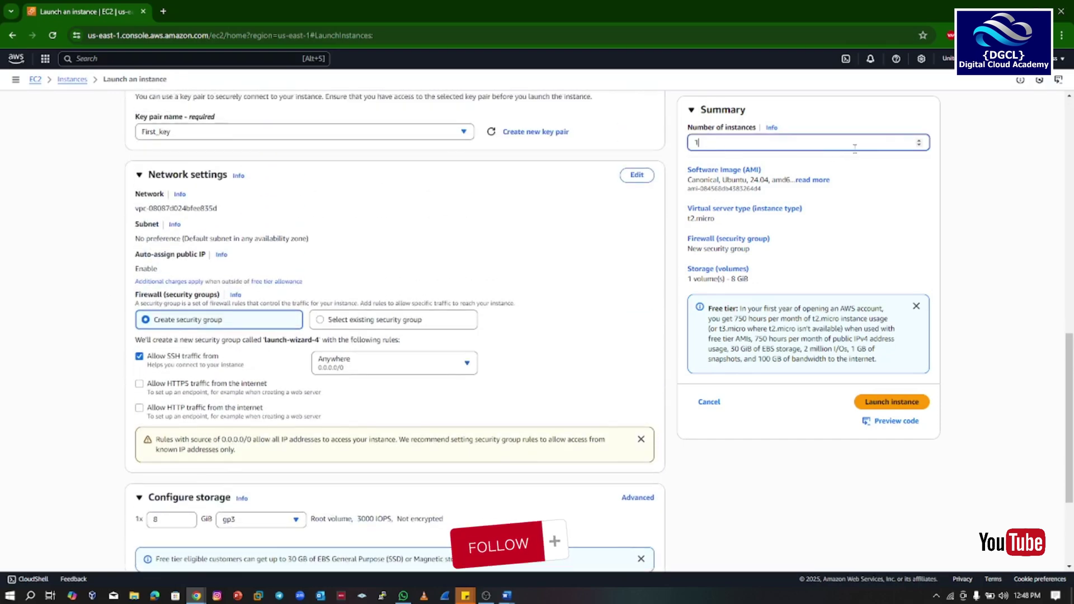
pyautogui.click(919, 139)
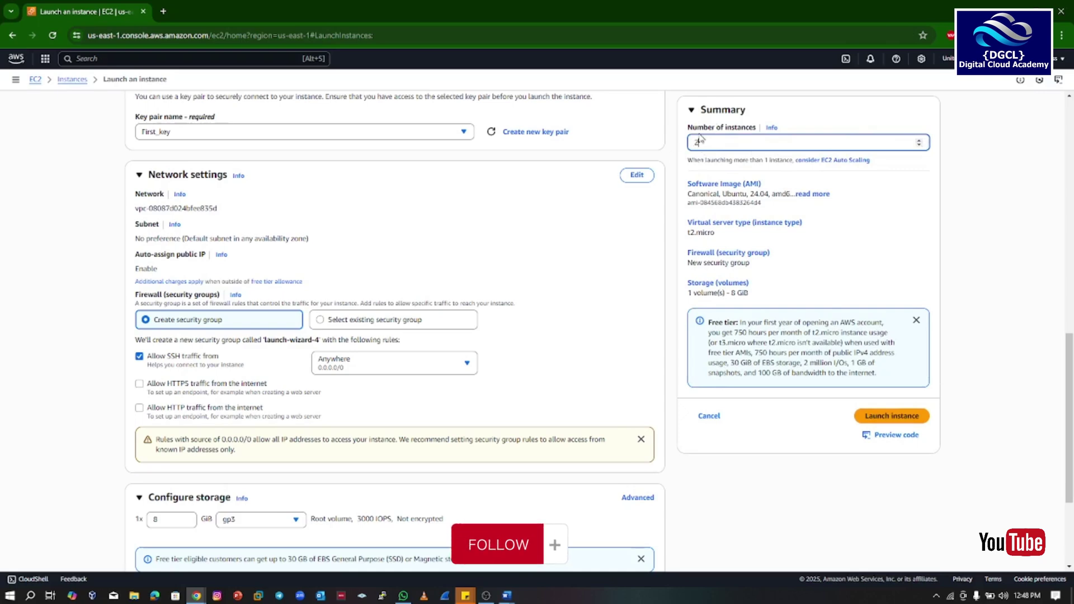
pyautogui.scroll(-1, 789, 317)
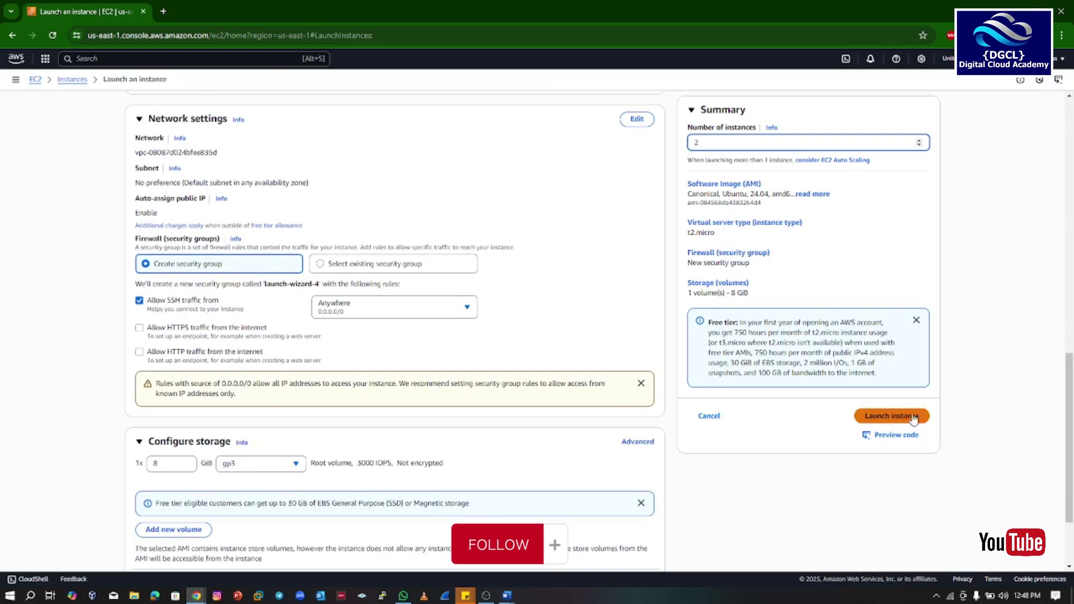
pyautogui.click(894, 419)
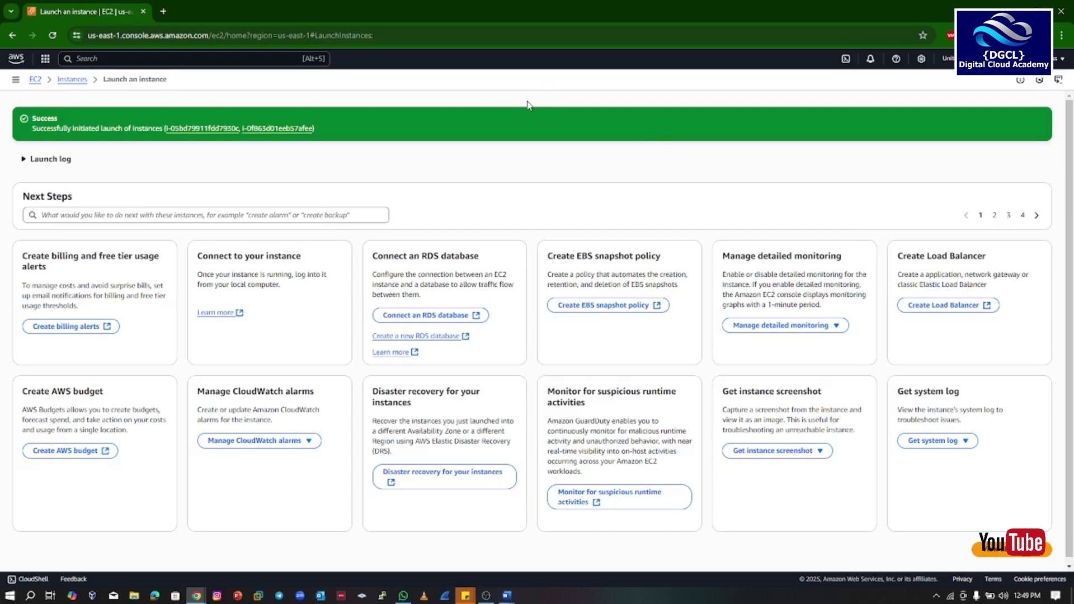
# Open the first launched instance from the success message and examine its status and details
pyautogui.click(206, 129)
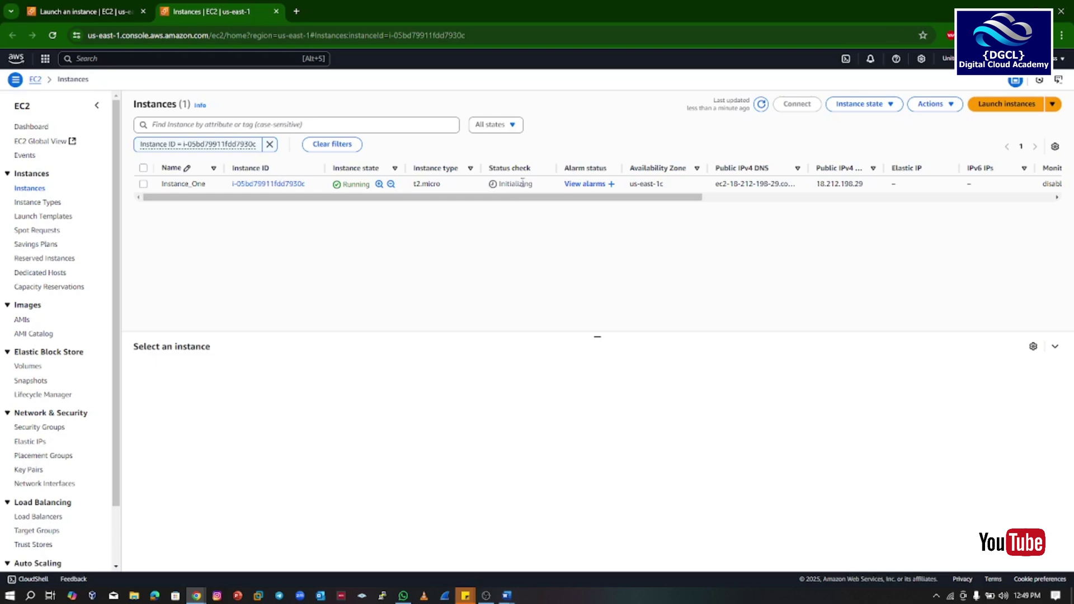
pyautogui.moveTo(523, 184); pyautogui.dragTo(500, 184)
pyautogui.click(544, 184)
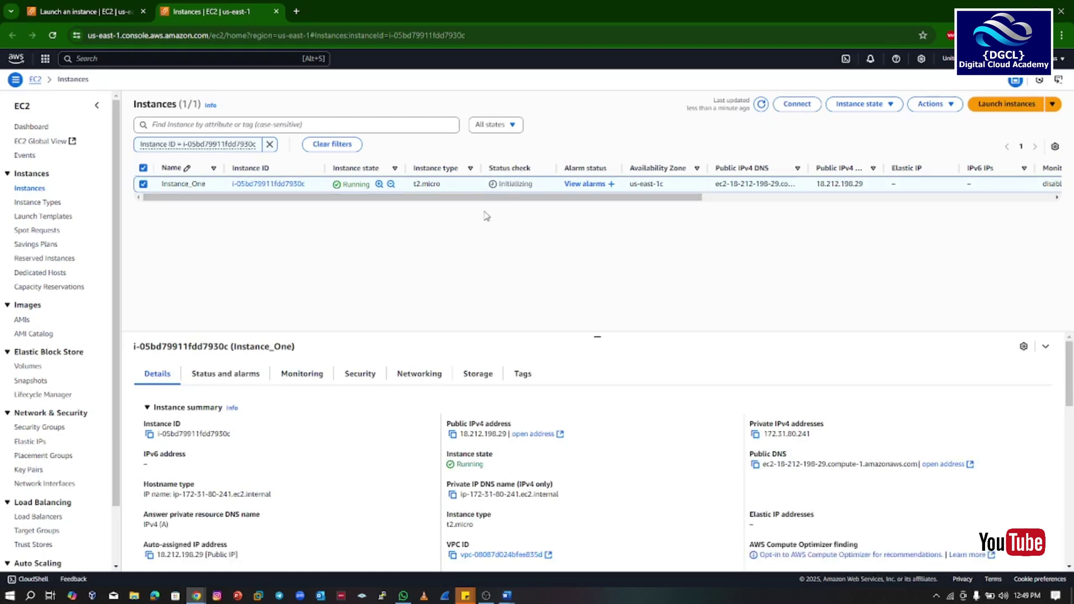
pyautogui.scroll(-3, 495, 409)
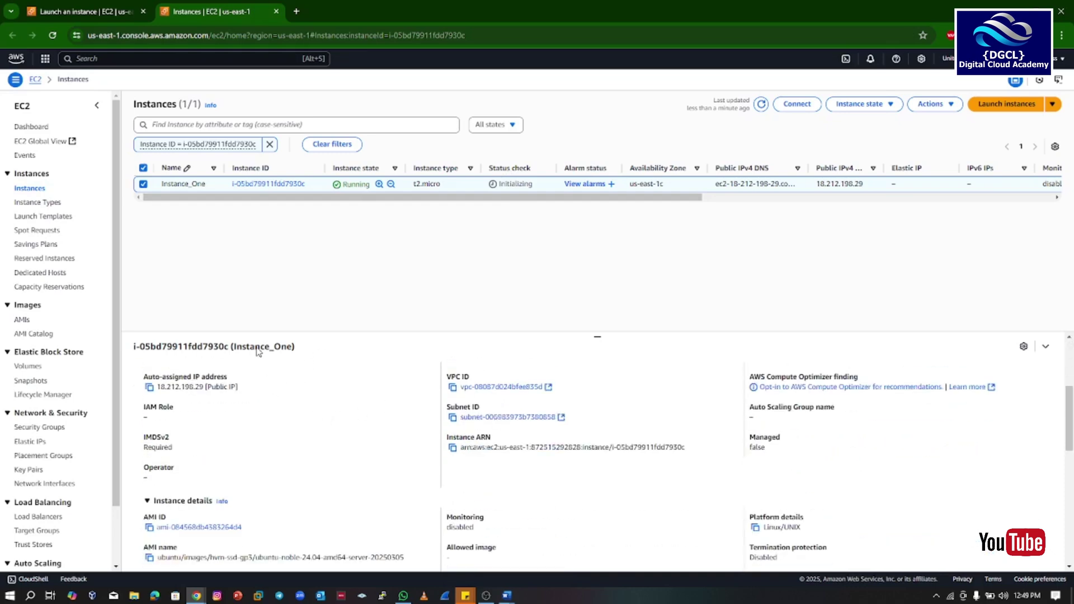
pyautogui.scroll(3, 269, 353)
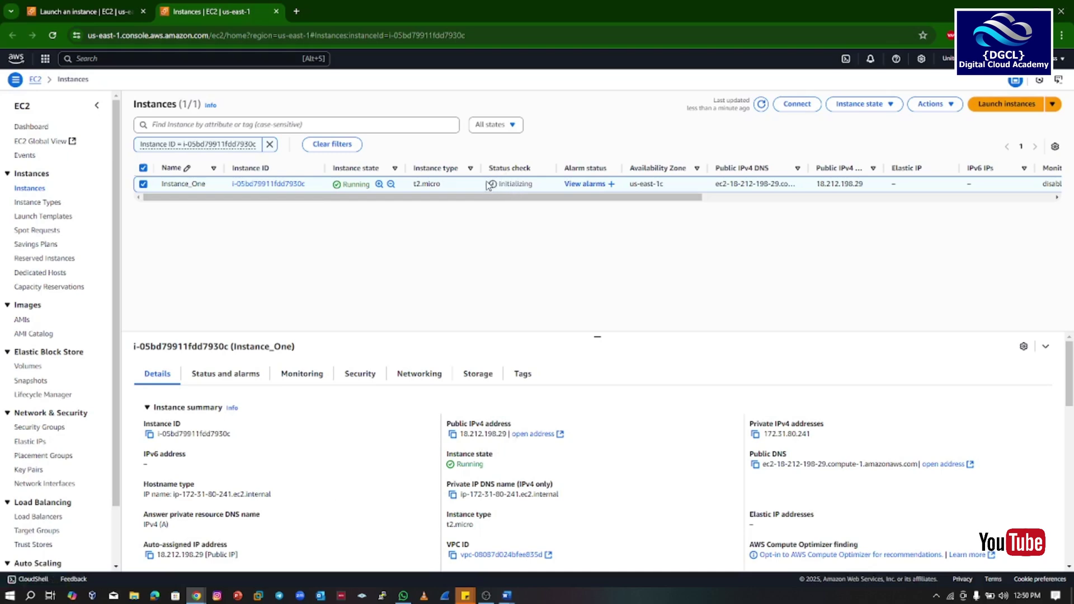
# Refresh the instances list and check the status of Instance_One
pyautogui.click(761, 104)
pyautogui.click(759, 106)
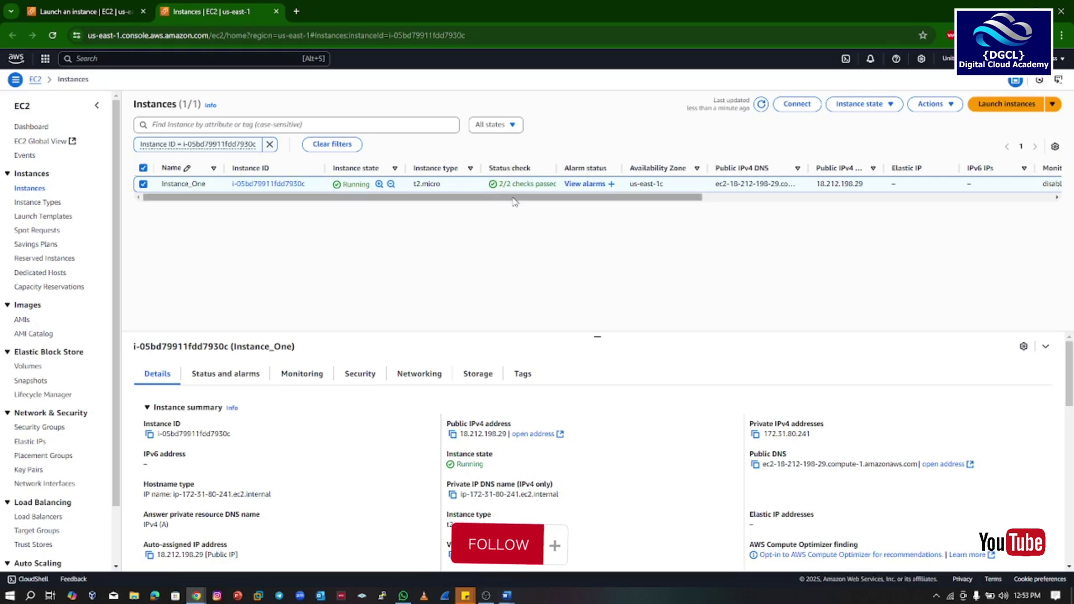
pyautogui.hscroll(1, 509, 201)
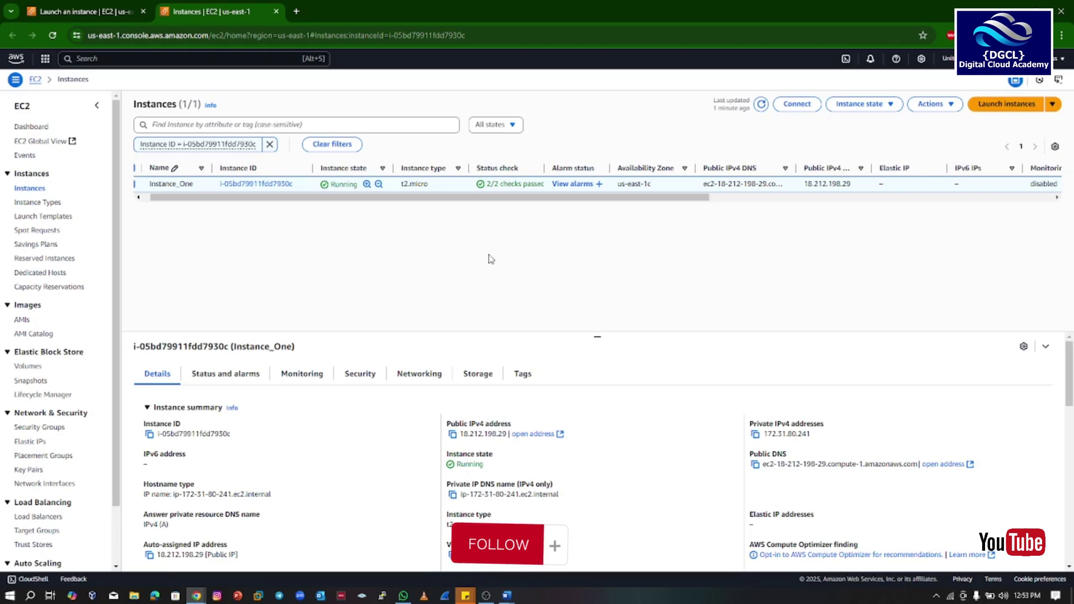
# Search the web for "putty download" in a new browser tab and open the putty.org download page
pyautogui.click(297, 12)
pyautogui.click(282, 34)
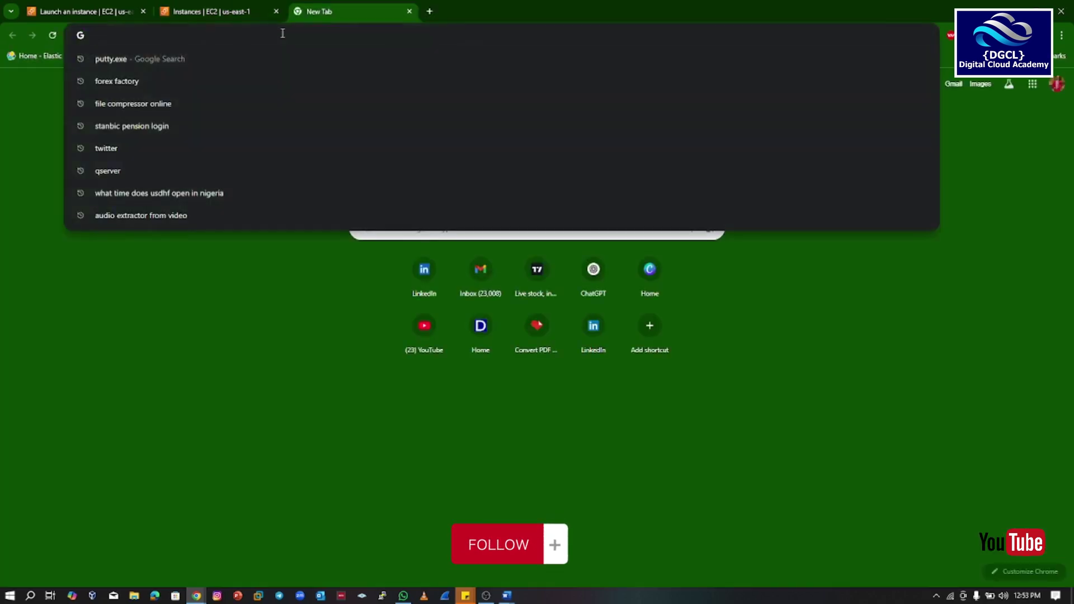
pyautogui.write('putty ')
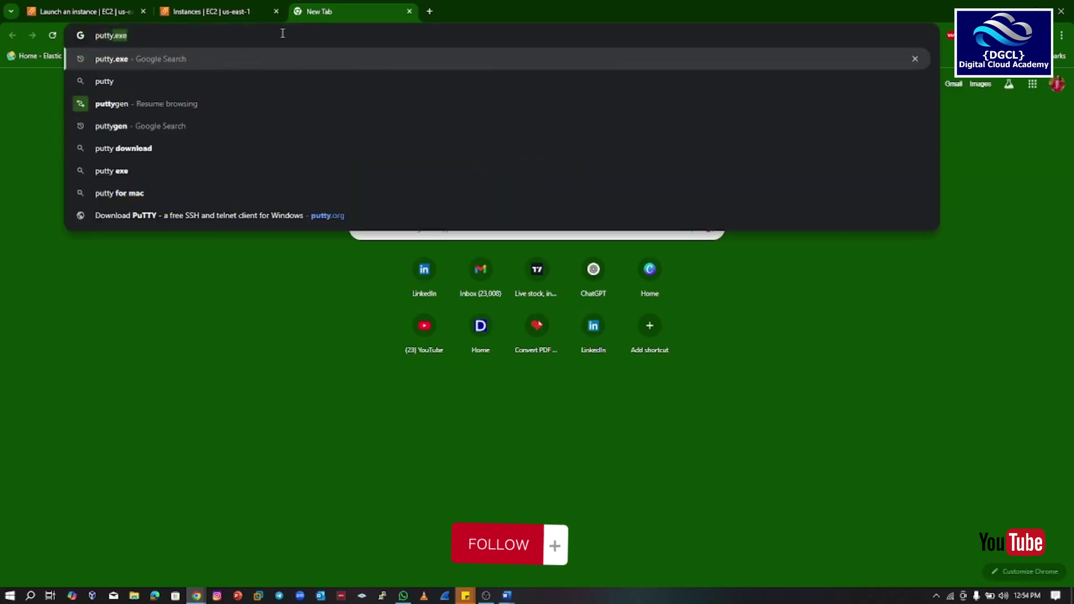
pyautogui.write('download')
pyautogui.press('Return')
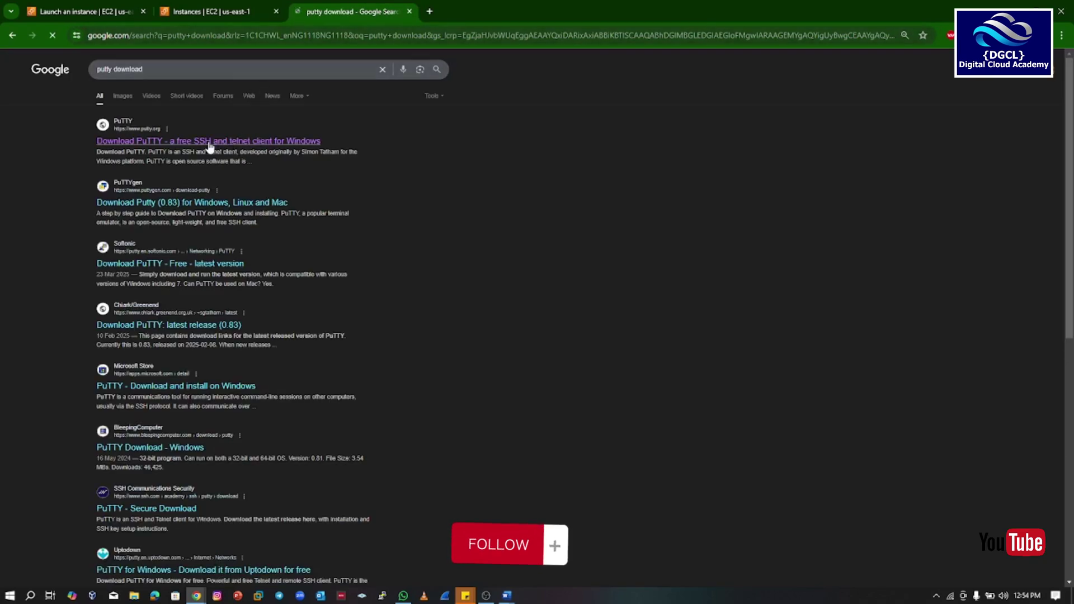
pyautogui.click(185, 142)
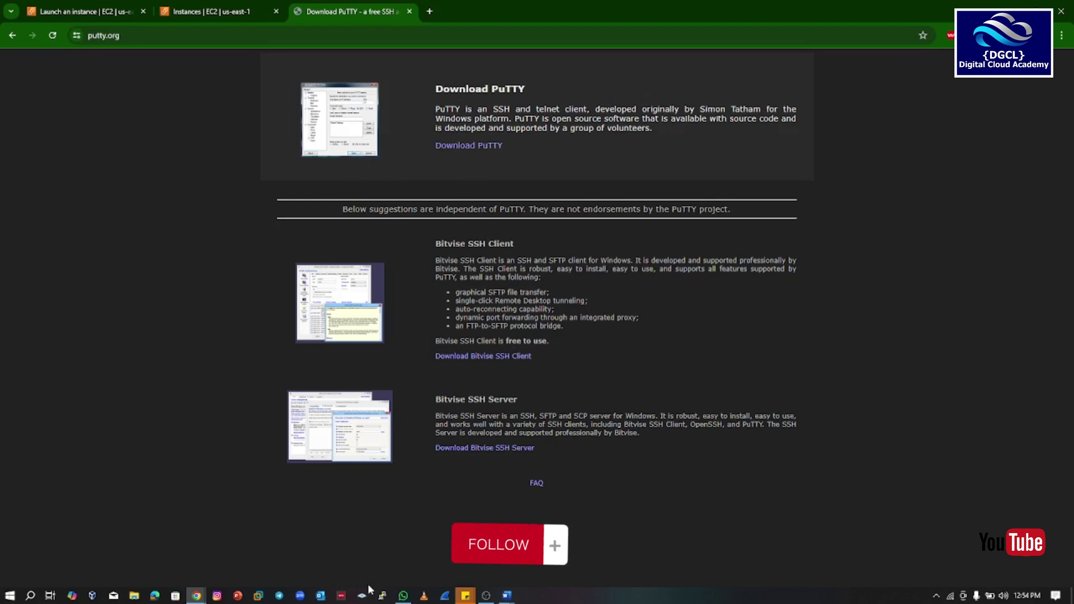
# Launch PuTTY, enter Instance_One's copied public IPv4 address 18.212.198.29 as the host name, and enter GB_ubuntu as the session name
pyautogui.click(382, 595)
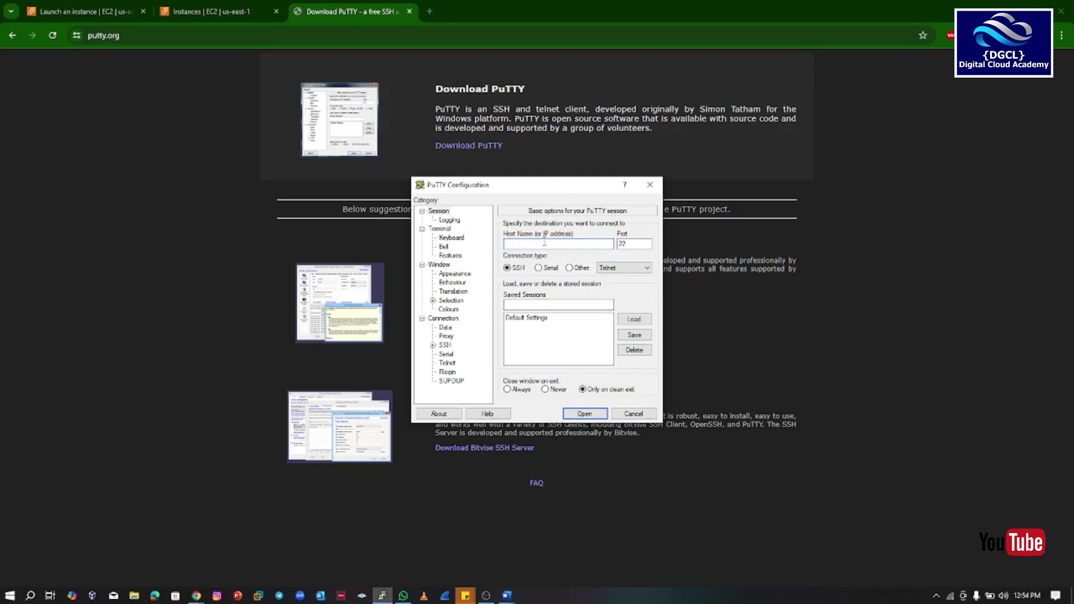
pyautogui.click(198, 7)
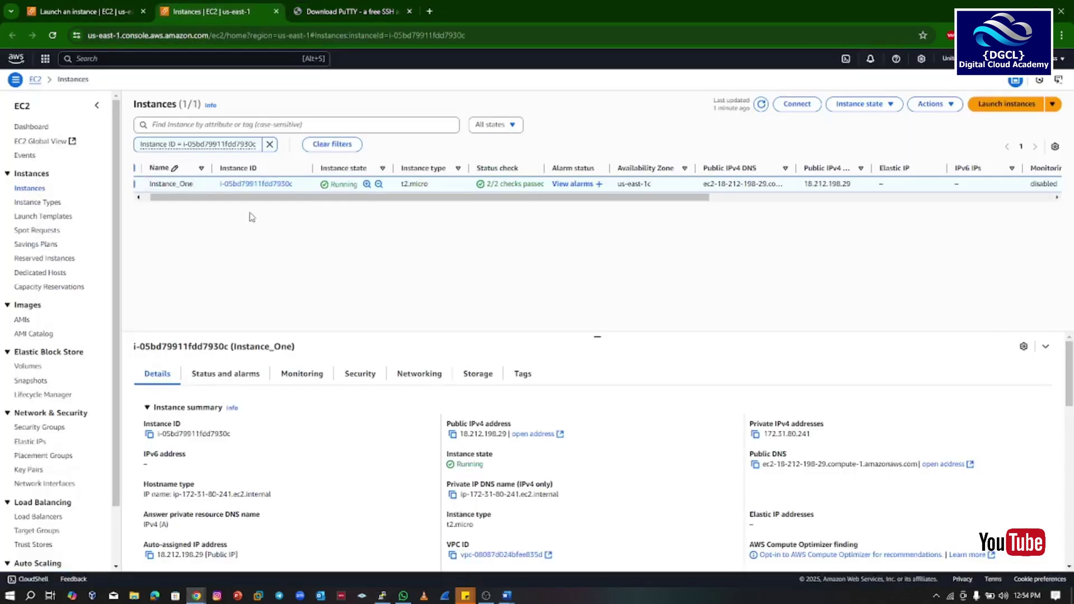
pyautogui.click(453, 435)
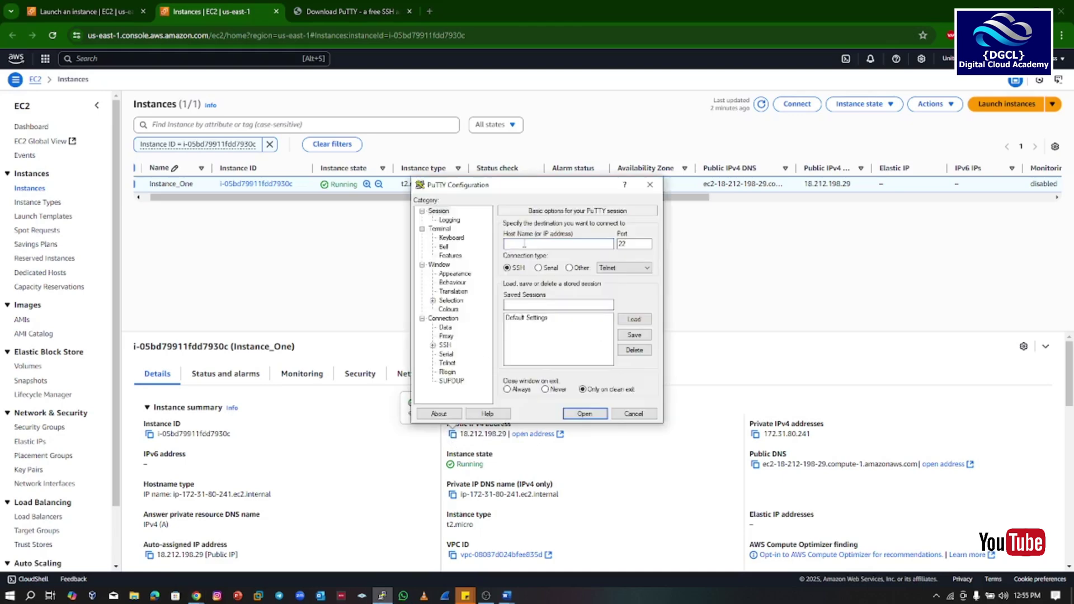
pyautogui.hotkey('ctrl', 'v')
pyautogui.write('GB')
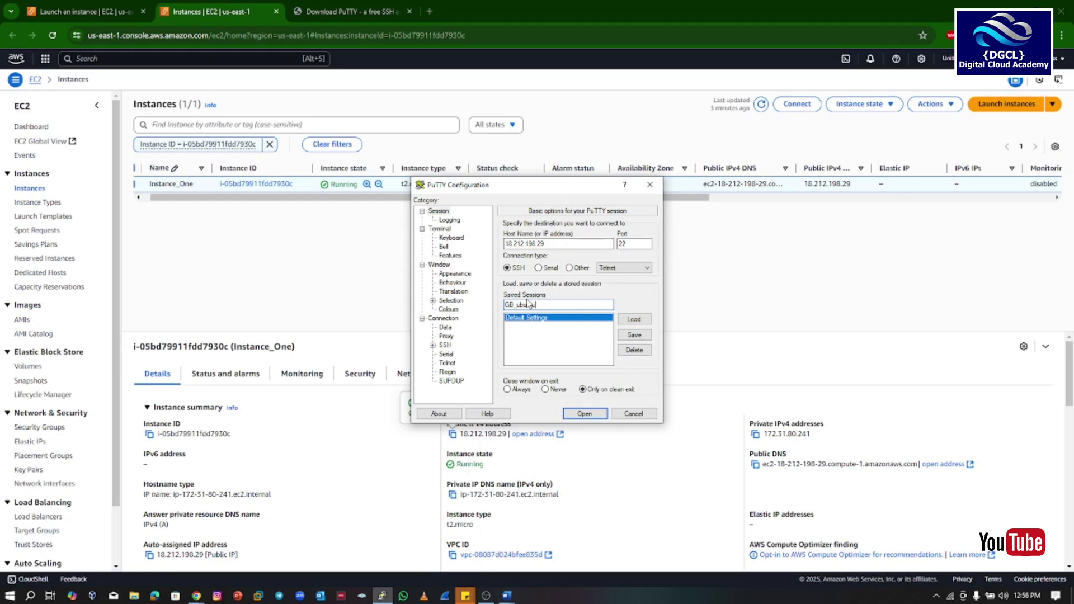
# Set First_key.ppk from the Downloads folder as the private key file in PuTTY's SSH authentication credentials
pyautogui.doubleClick(445, 346)
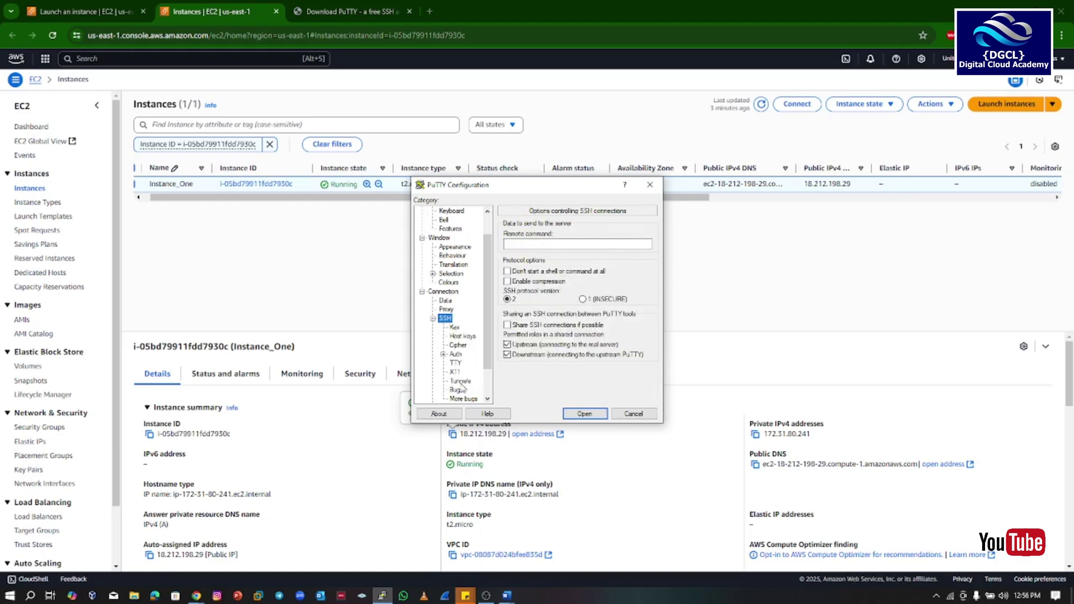
pyautogui.click(444, 354)
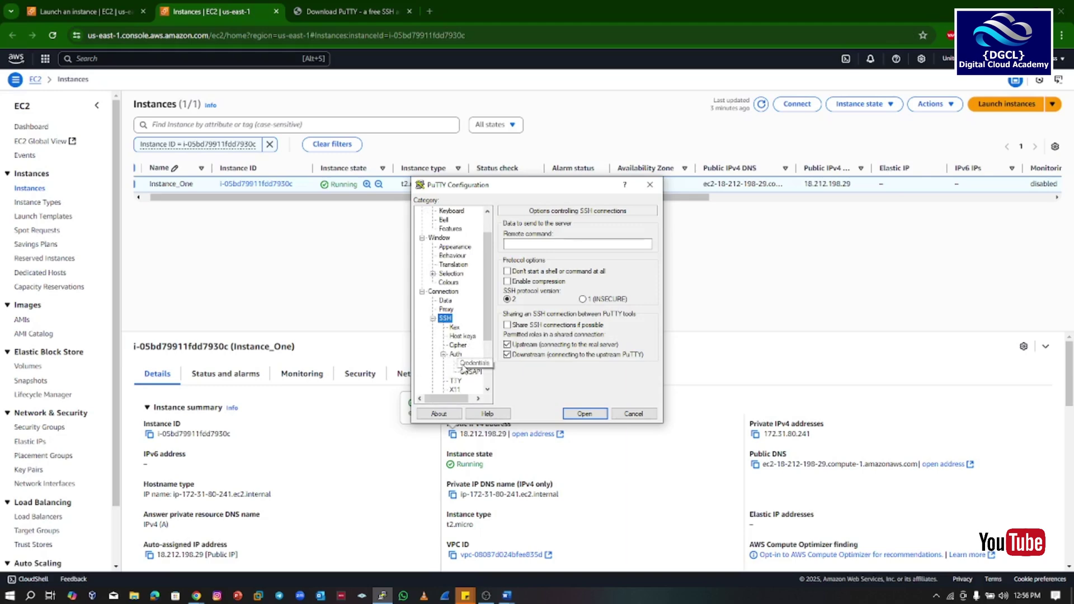
pyautogui.moveTo(446, 399); pyautogui.dragTo(451, 401)
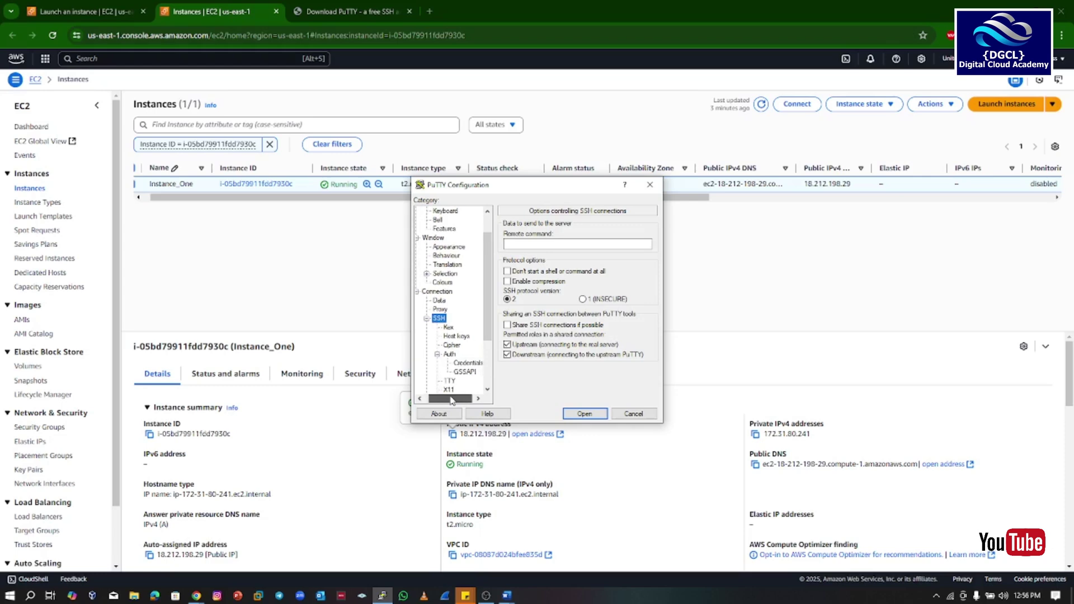
pyautogui.click(463, 362)
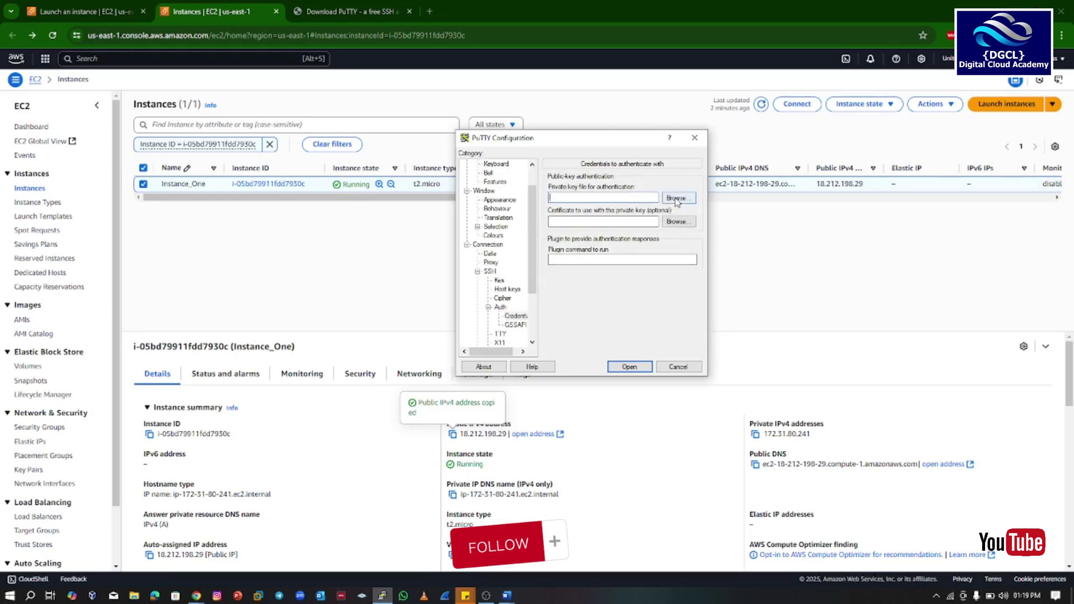
pyautogui.click(676, 199)
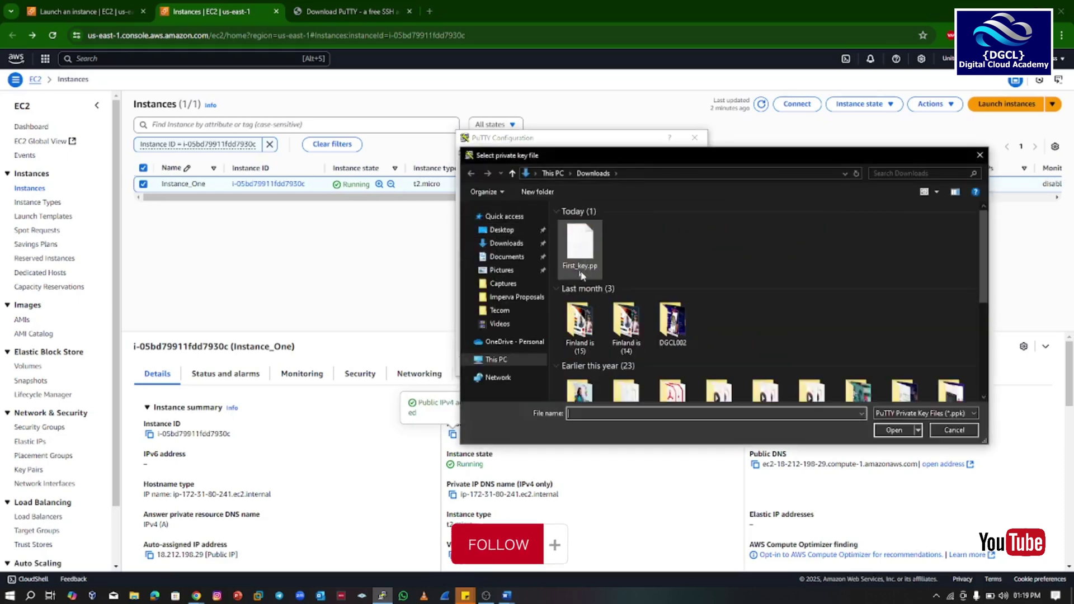
pyautogui.click(580, 249)
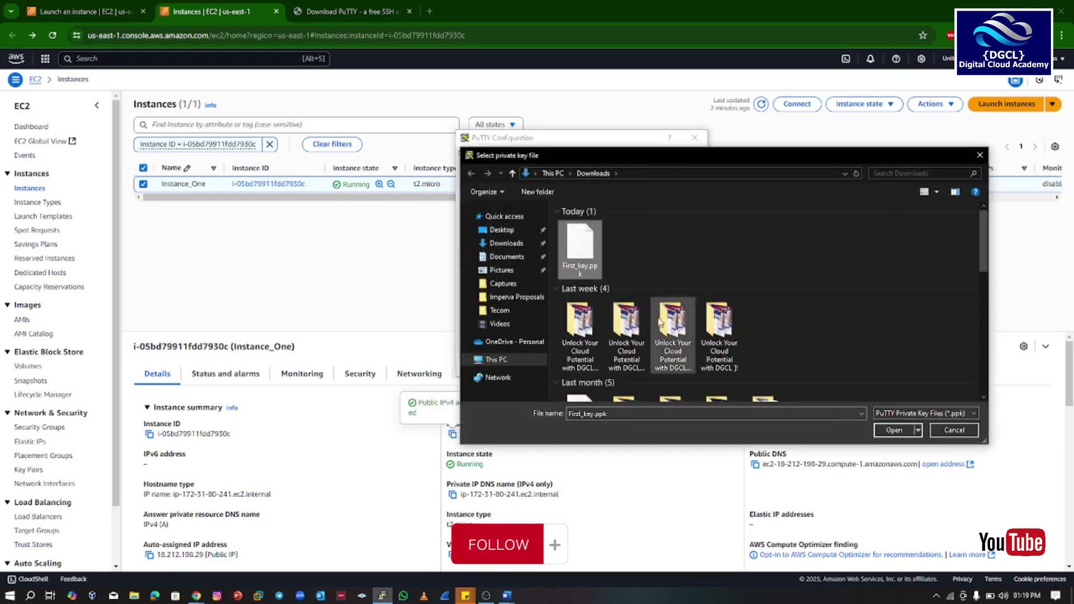
pyautogui.click(885, 435)
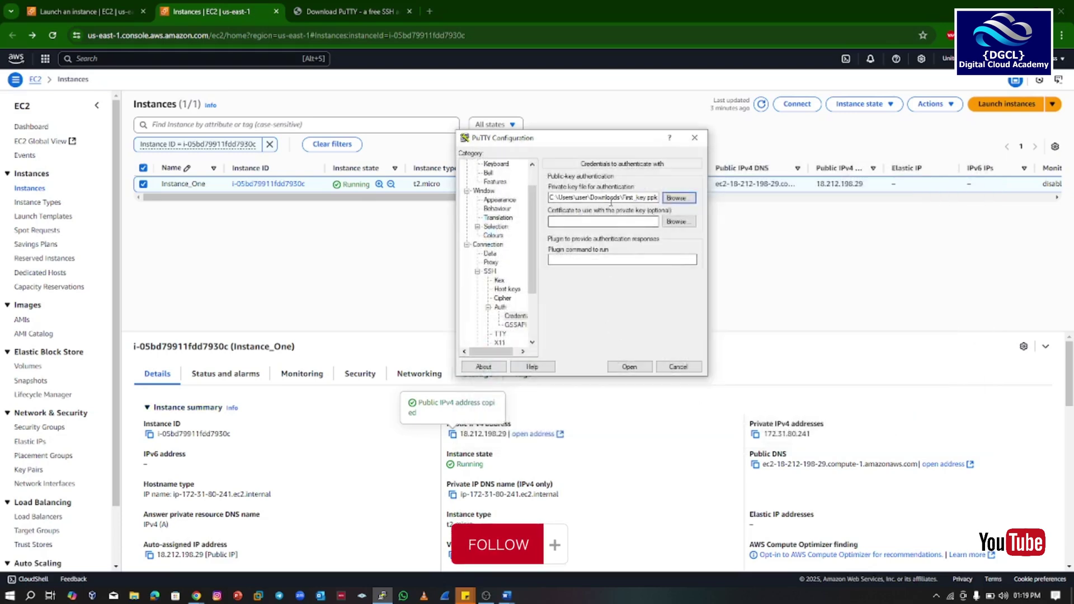
# Open the SSH connection to the instance and log in as ubuntu
pyautogui.click(629, 367)
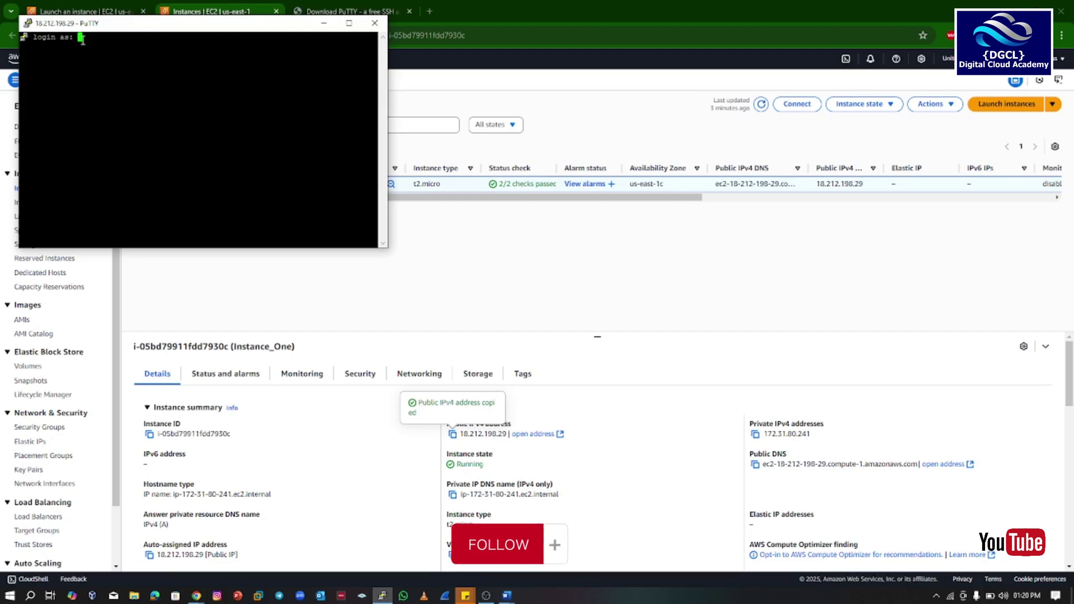
pyautogui.write('ubuntu')
pyautogui.press('Return')
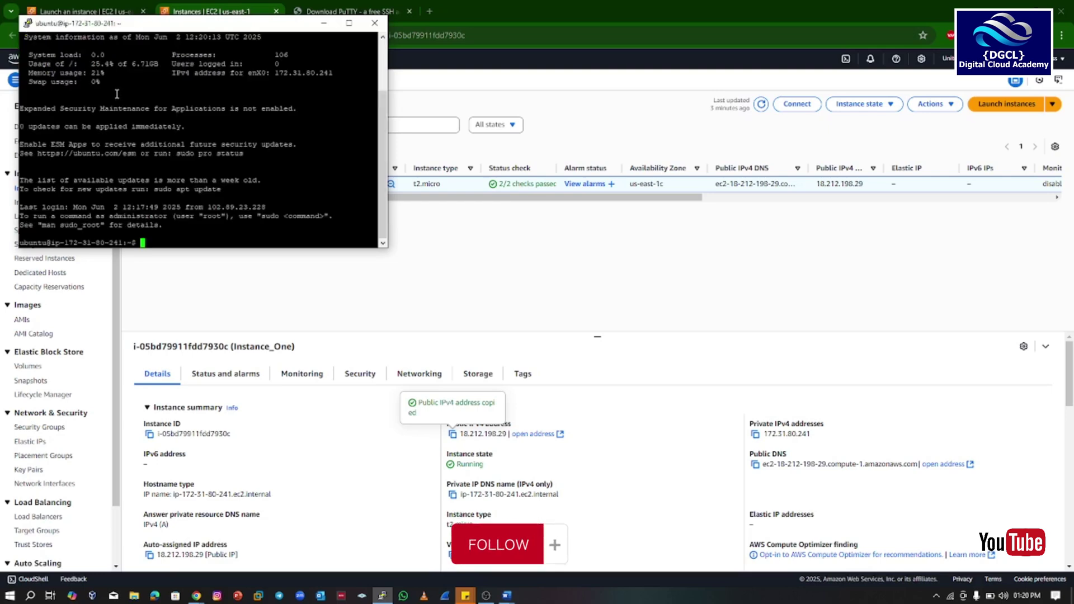
# Examine the authentication key name, the Ubuntu welcome line and the system information in the terminal's login output
pyautogui.scroll(3, 280, 70)
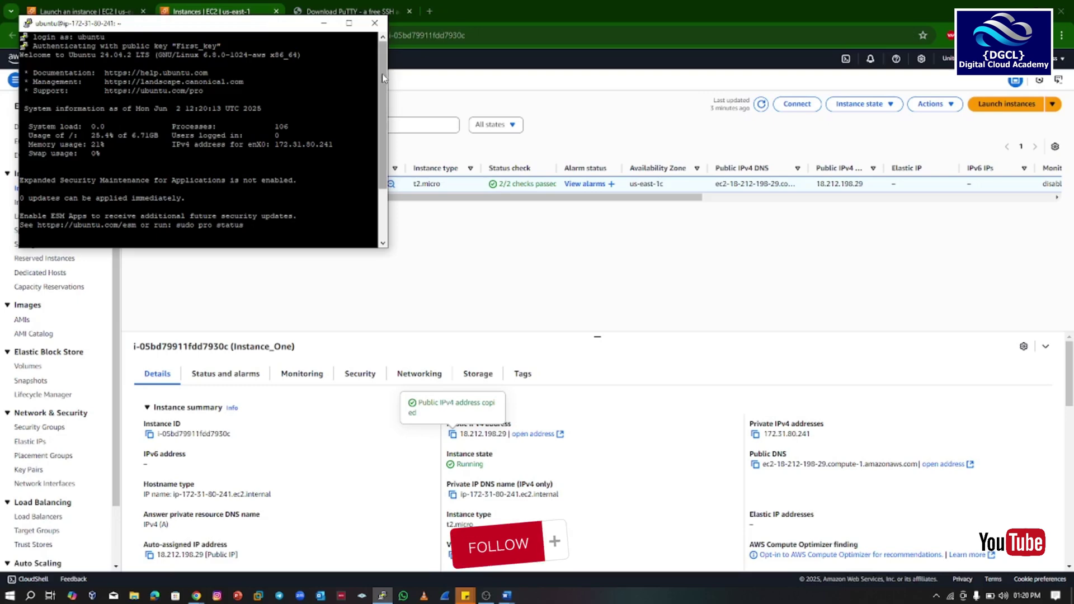
pyautogui.moveTo(30, 46); pyautogui.dragTo(168, 44)
pyautogui.moveTo(241, 46); pyautogui.dragTo(172, 46)
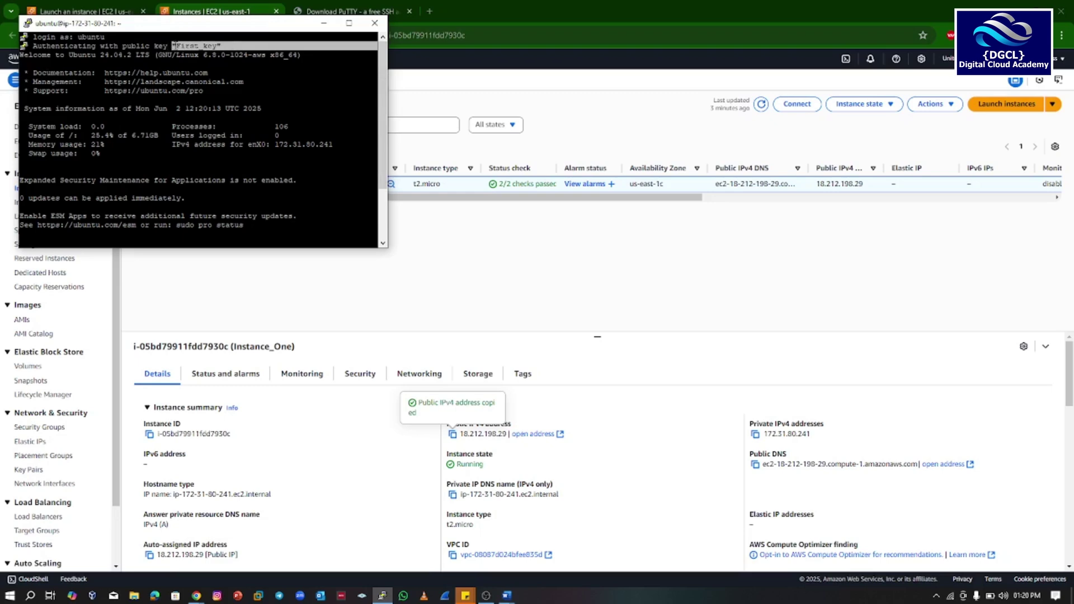
pyautogui.click(52, 58)
pyautogui.moveTo(51, 57); pyautogui.dragTo(197, 64)
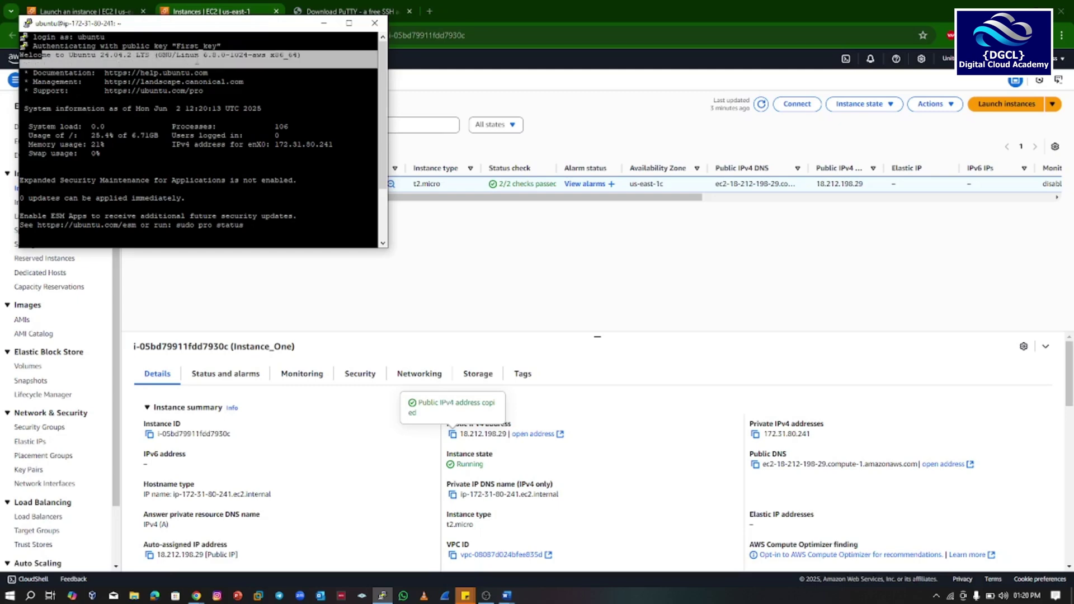
pyautogui.click(83, 136)
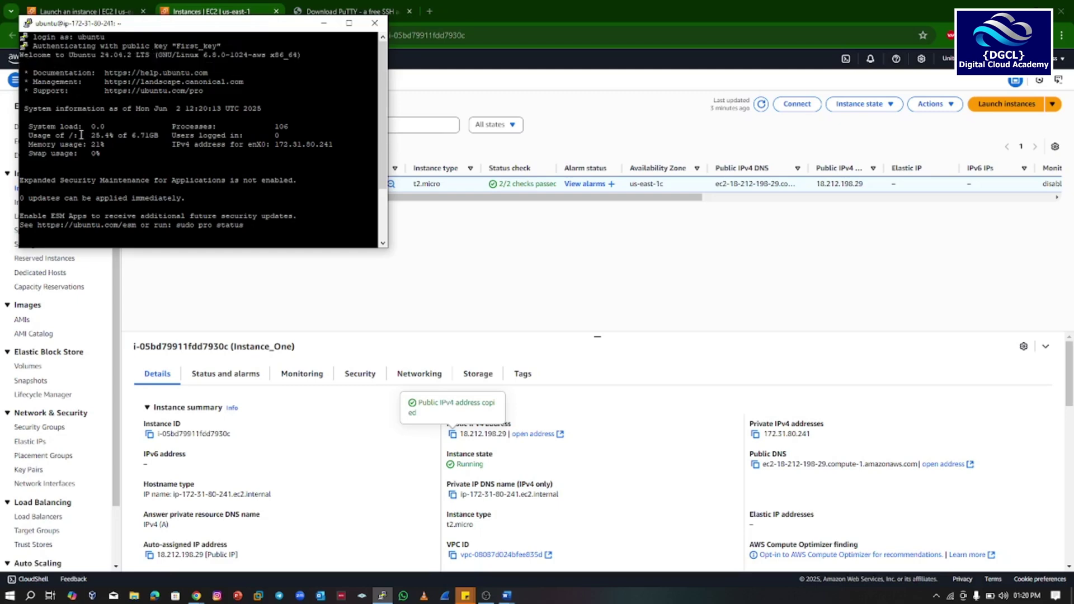